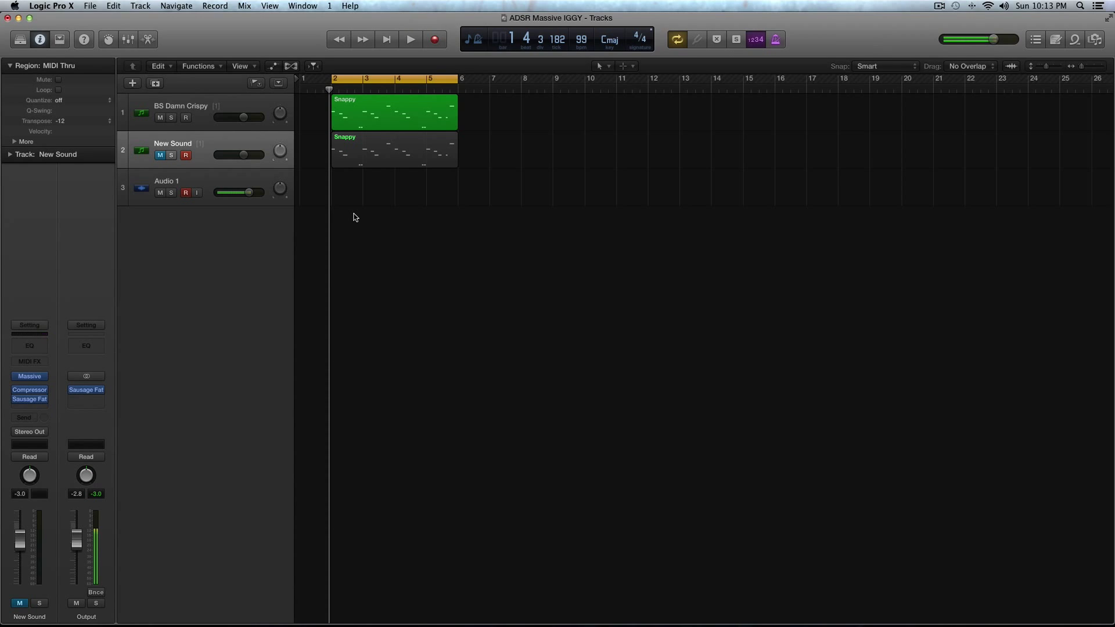
# Step: Inspect the Compressor settings on the BS Damn Crispy track, then close the plug-in
pyautogui.click(209, 103)
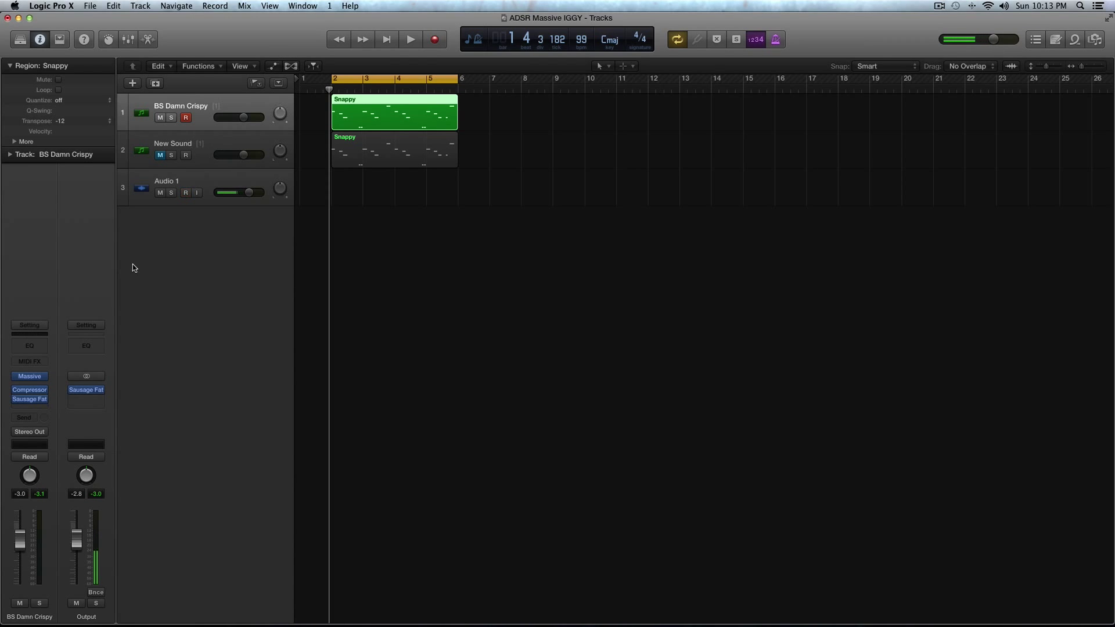
pyautogui.click(27, 391)
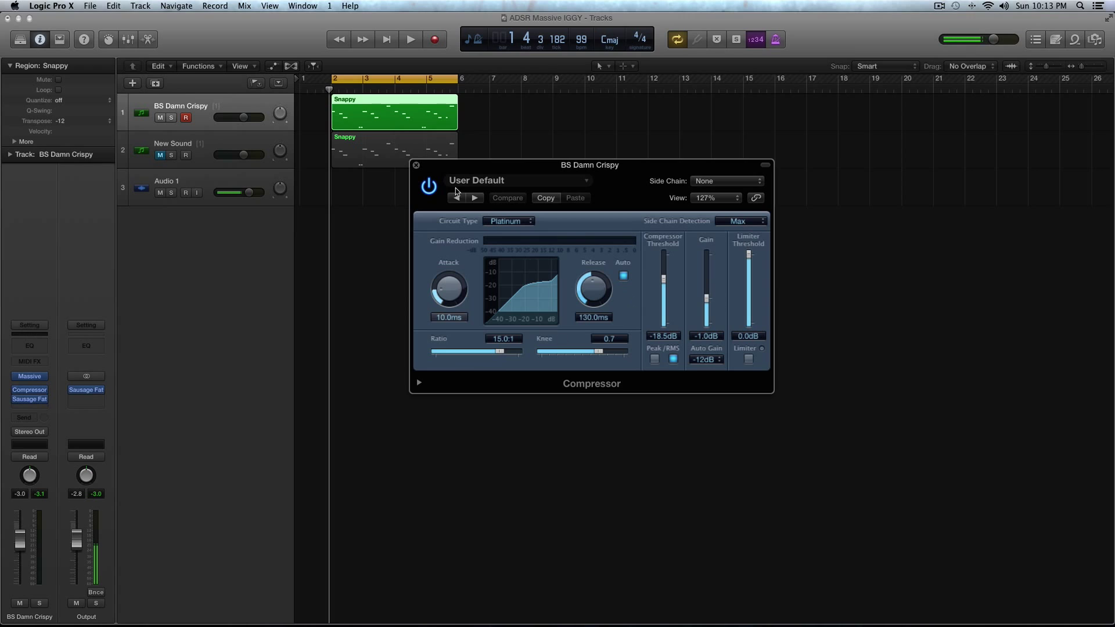
pyautogui.click(416, 166)
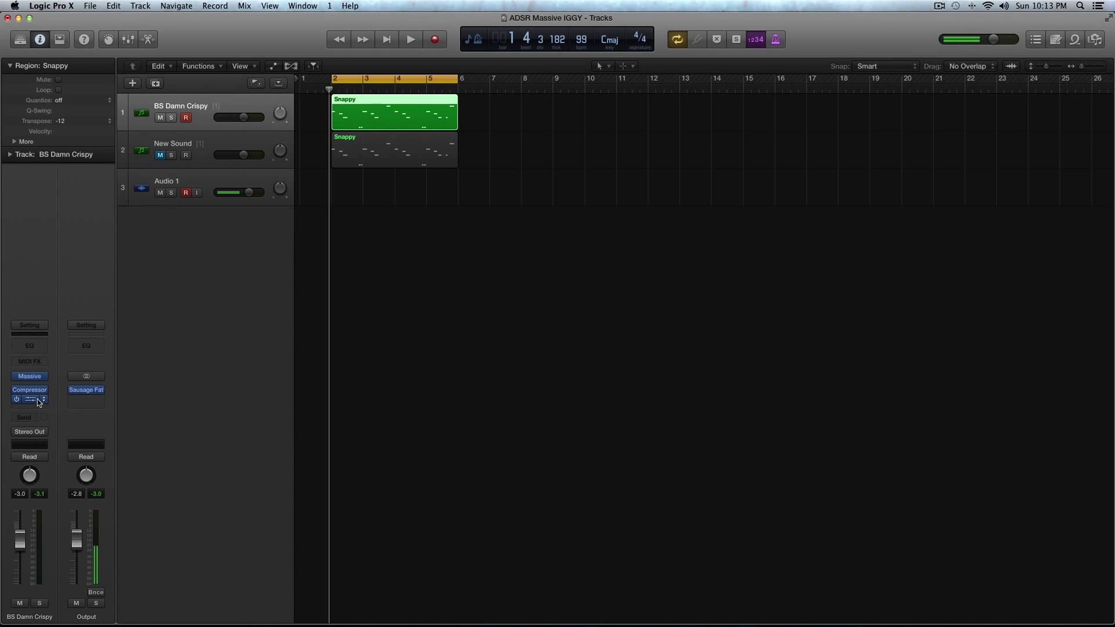
# Step: Mute the BS Damn Crispy track, unmute New Sound, and audition it while bringing up its Massive synth window
pyautogui.click(243, 148)
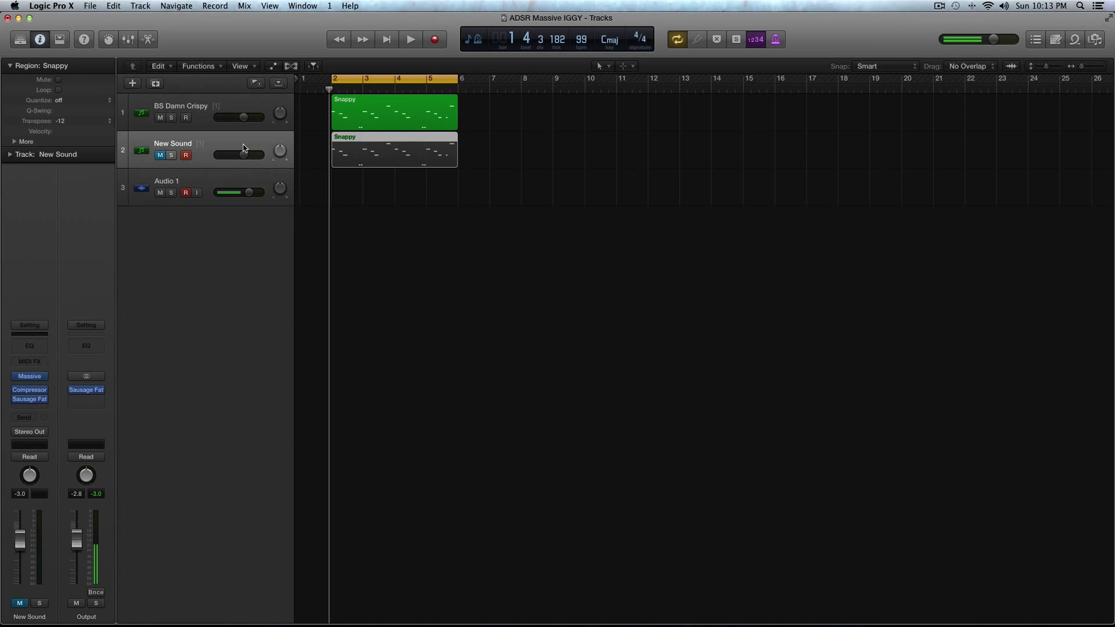
pyautogui.click(161, 119)
pyautogui.click(161, 156)
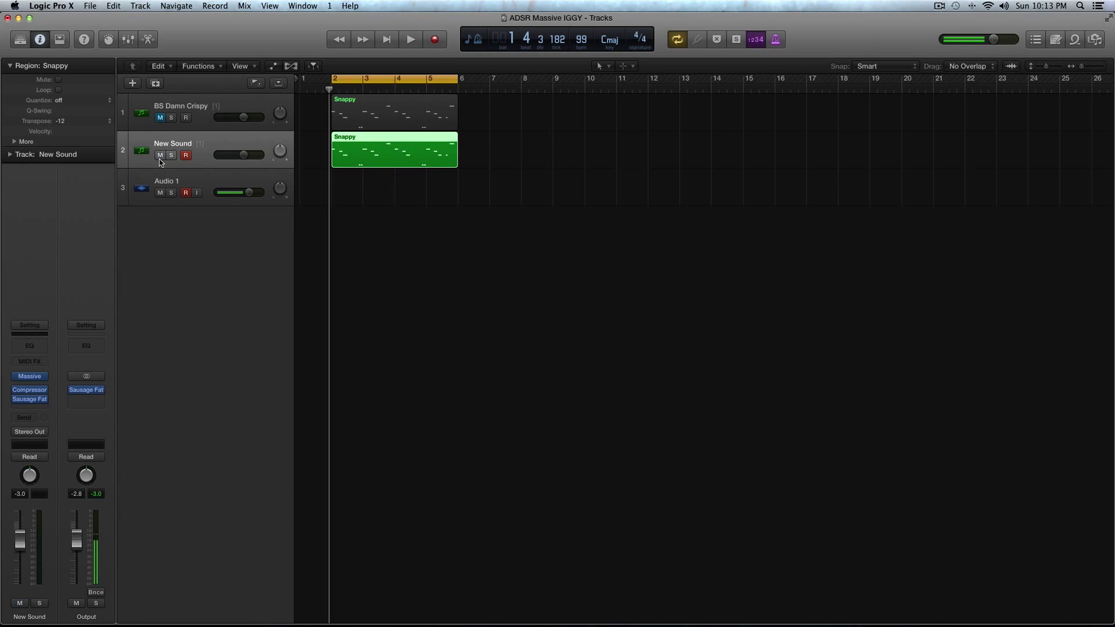
pyautogui.press('space')
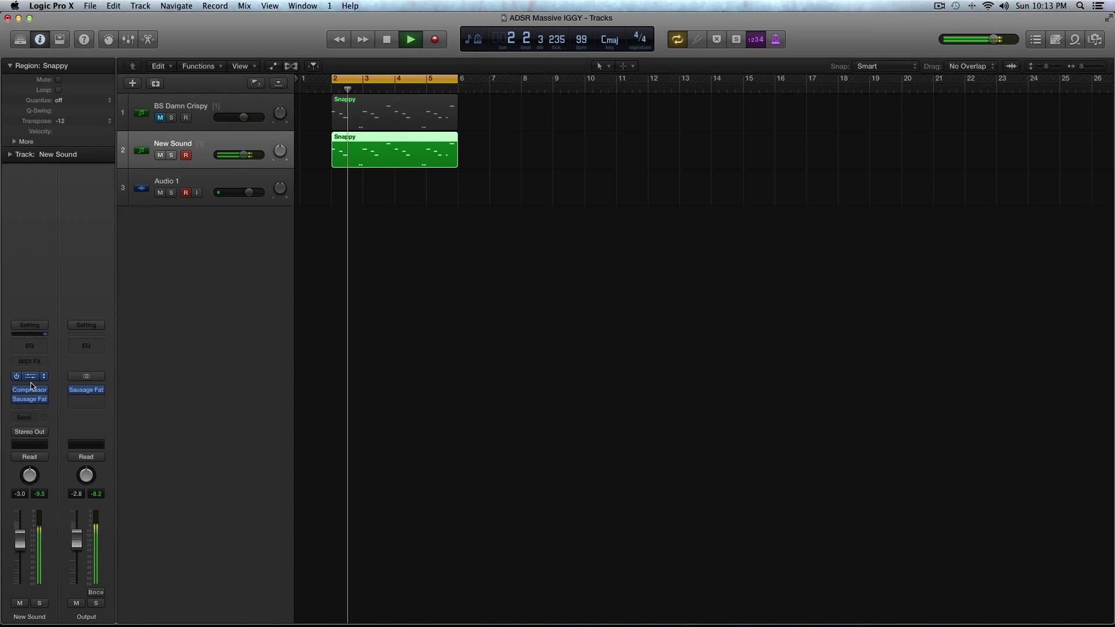
pyautogui.press('v')
pyautogui.press('space')
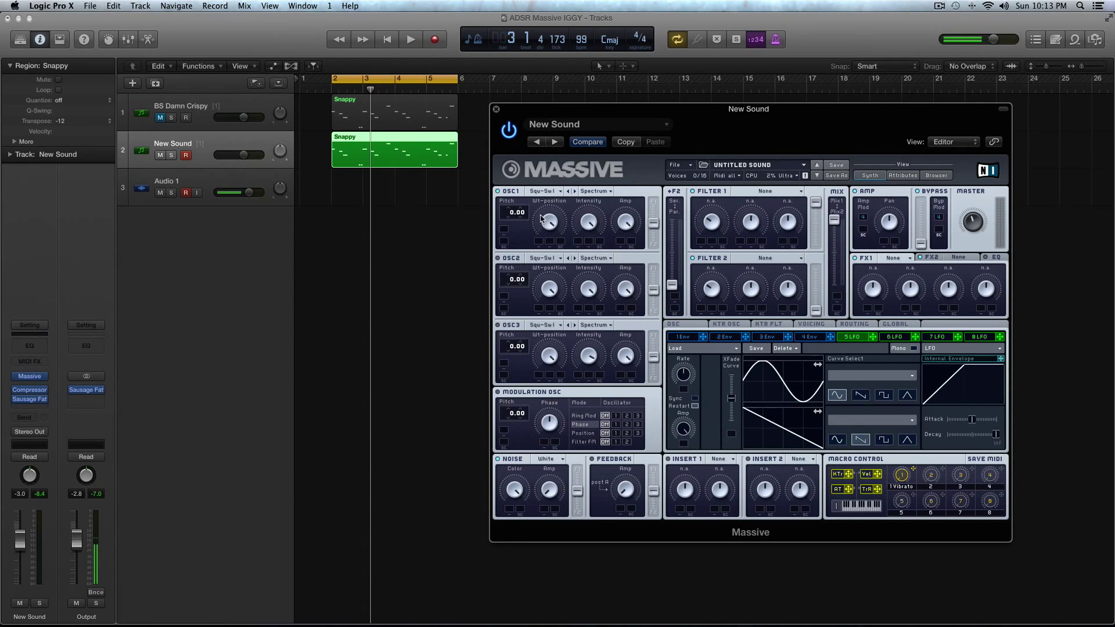
# Step: Route oscillator 1 fully to filter 1, set its pitch to -12.00, and audition the pattern
pyautogui.click(546, 193)
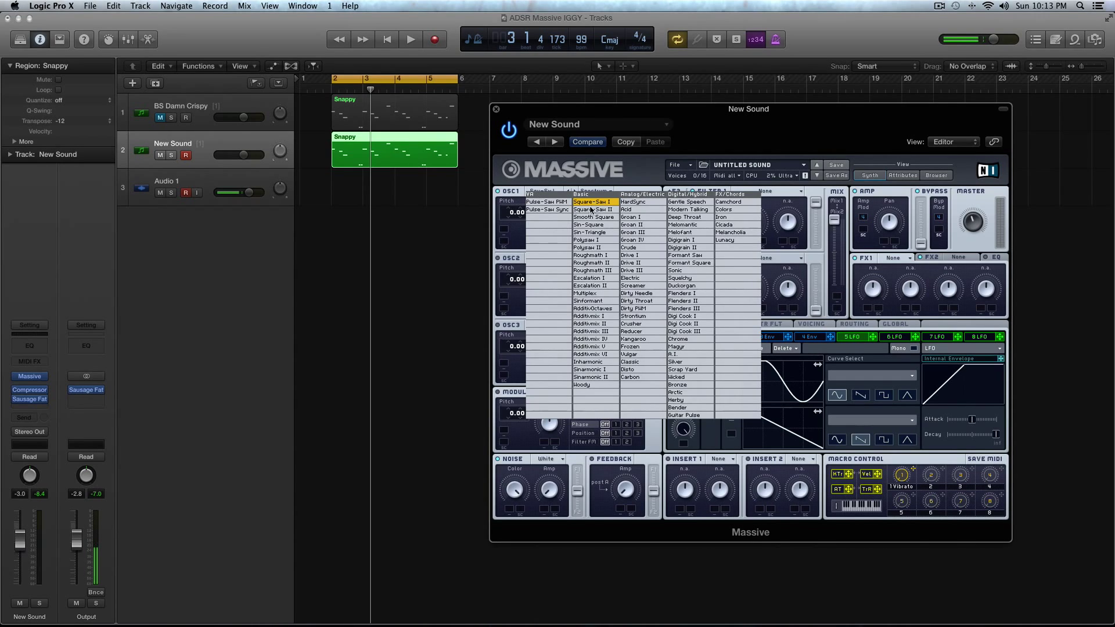
pyautogui.click(505, 229)
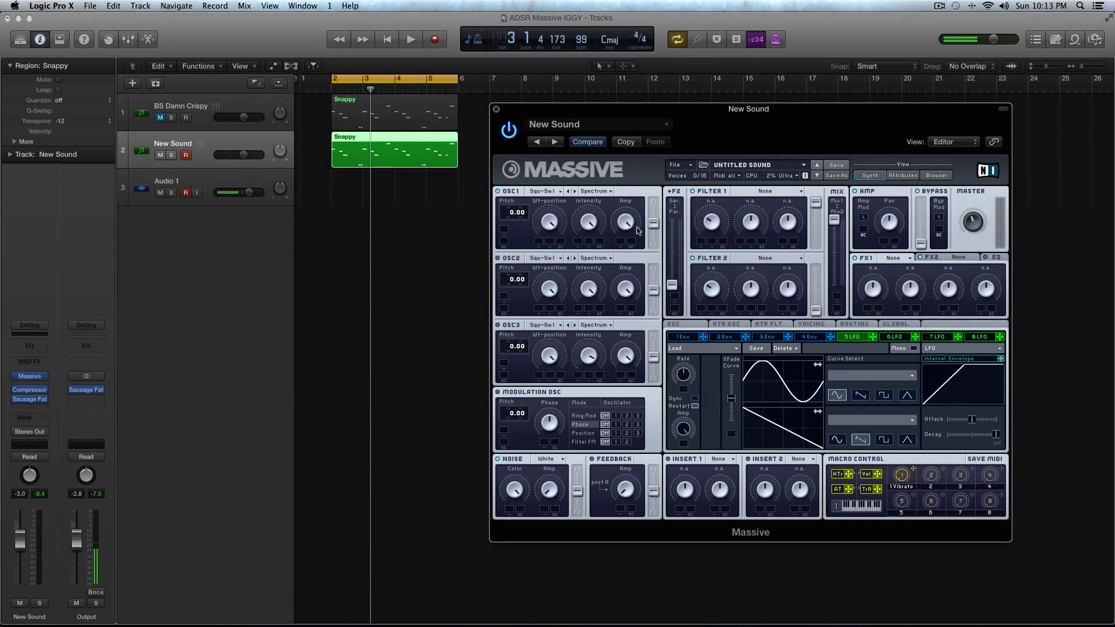
pyautogui.moveTo(652, 223); pyautogui.dragTo(648, 144)
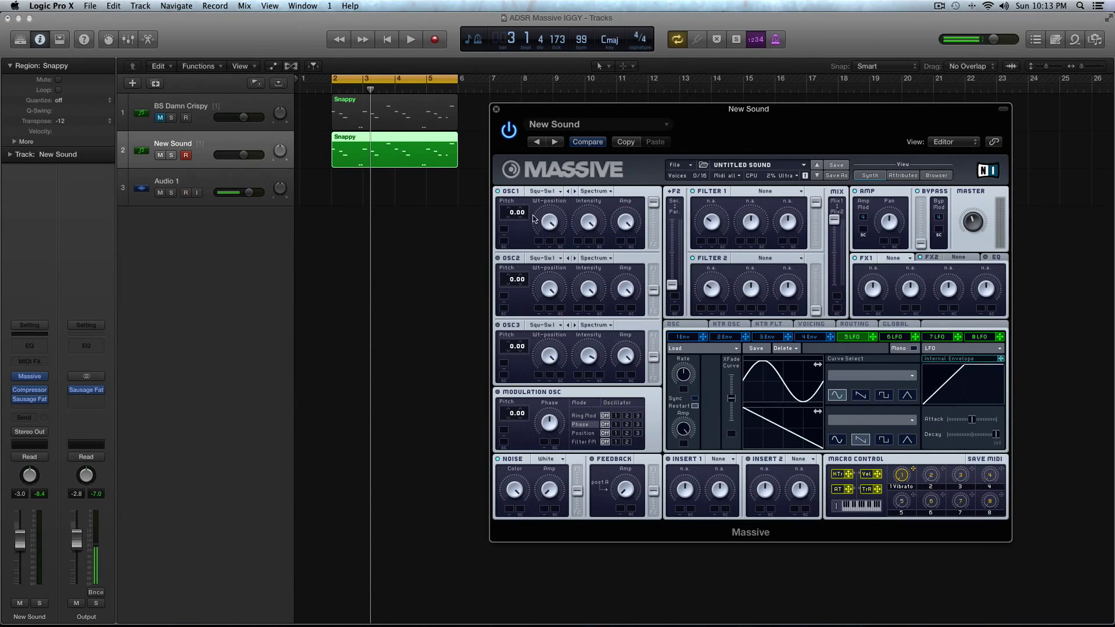
pyautogui.moveTo(507, 213); pyautogui.dragTo(507, 224)
pyautogui.press('space')
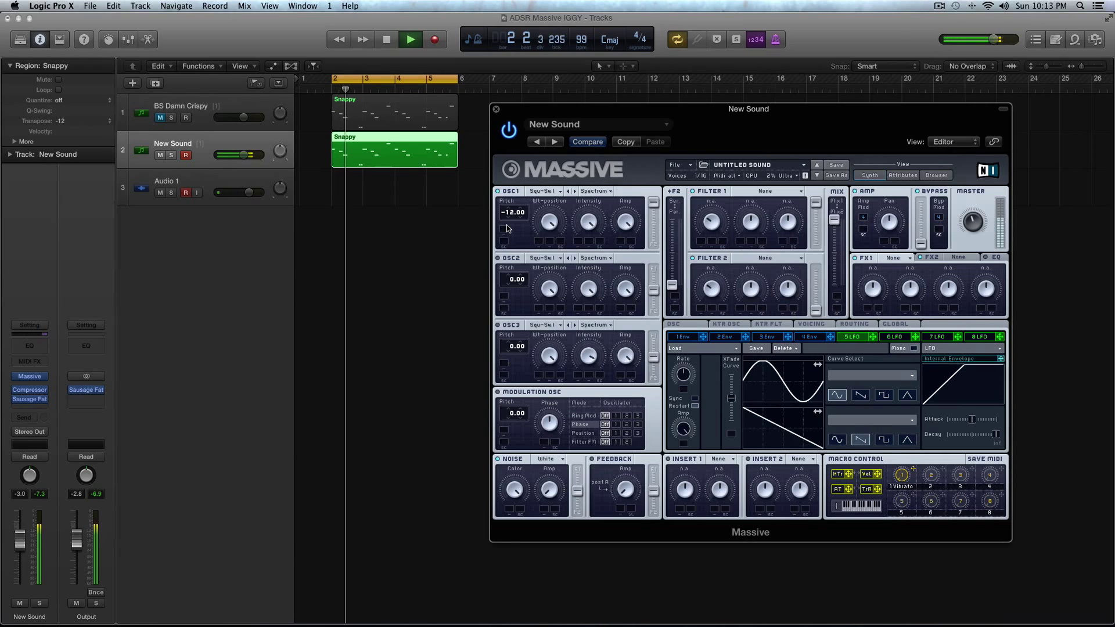
pyautogui.press('space')
# Step: Set oscillator 2 to the Sin-Square wavetable at pitch -12.00 and route it fully to filter 2
pyautogui.click(530, 258)
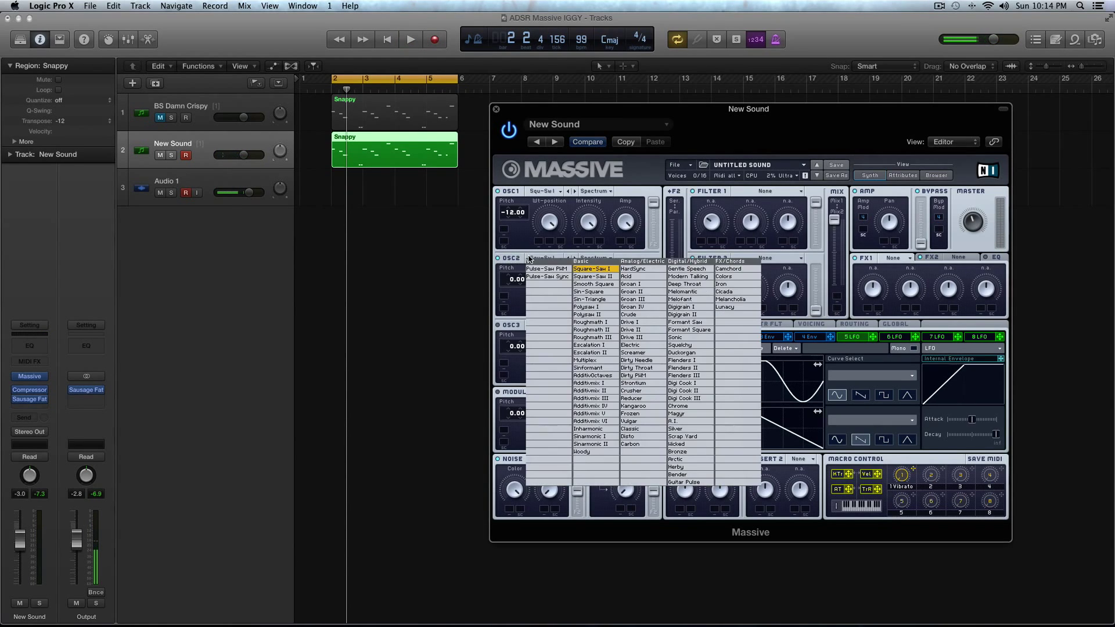
pyautogui.click(599, 291)
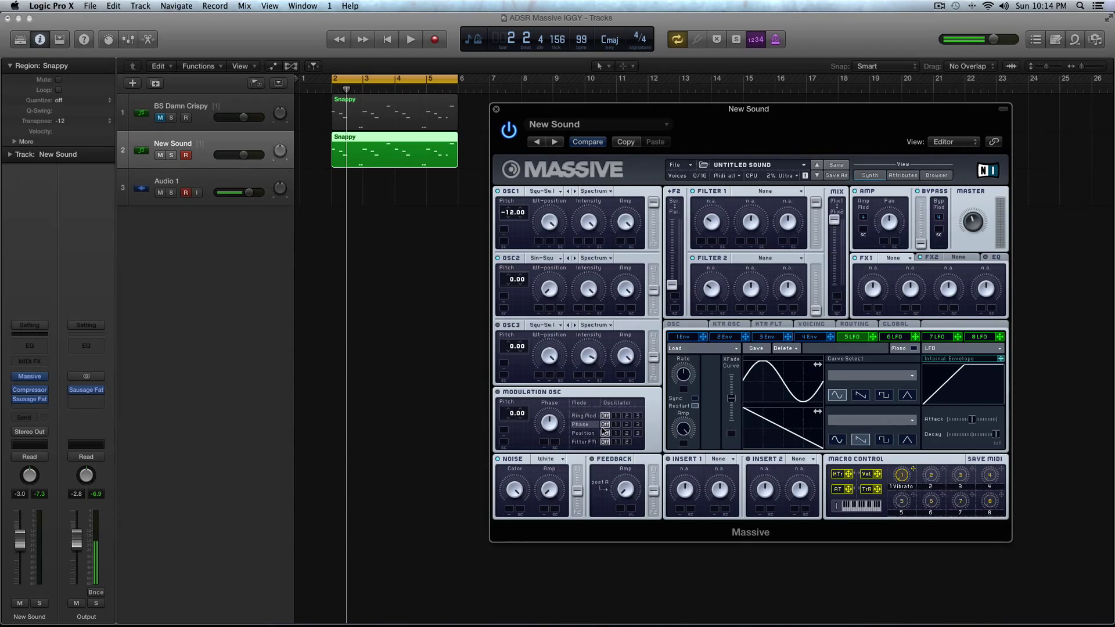
pyautogui.moveTo(516, 284); pyautogui.dragTo(513, 289)
pyautogui.moveTo(652, 296); pyautogui.dragTo(648, 407)
# Step: Set oscillator 3 to the Vulgar wavetable and route it fully to filter 1
pyautogui.click(540, 325)
pyautogui.click(668, 457)
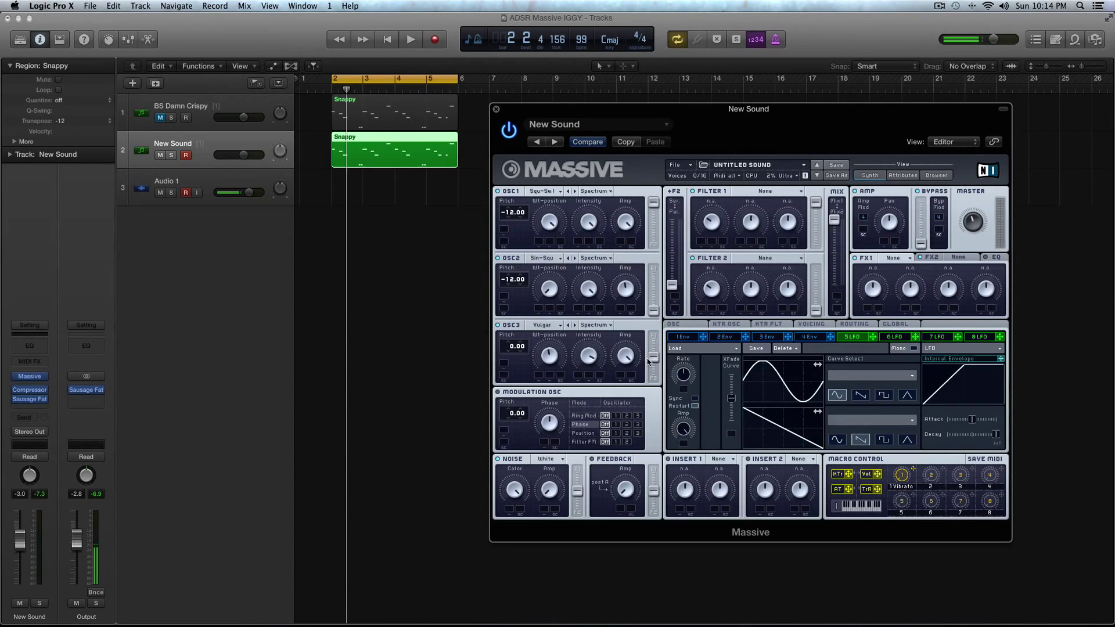
pyautogui.moveTo(654, 357); pyautogui.dragTo(654, 303)
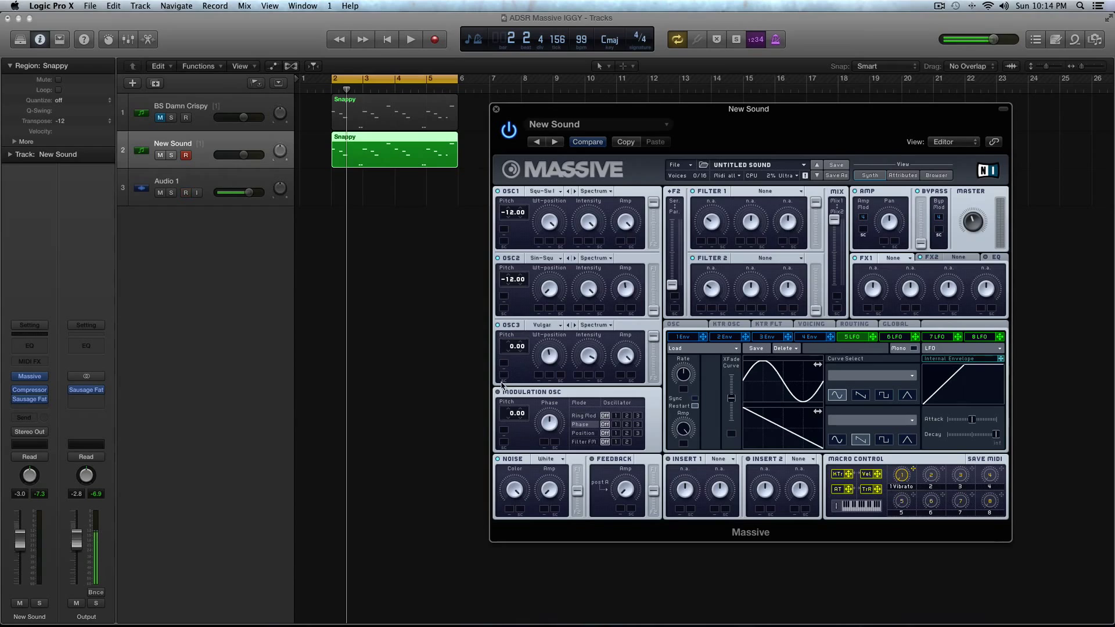
# Step: Assign the modulation oscillator's Phase mode to oscillator 2 and audition the pattern
pyautogui.click(626, 425)
pyautogui.press('space')
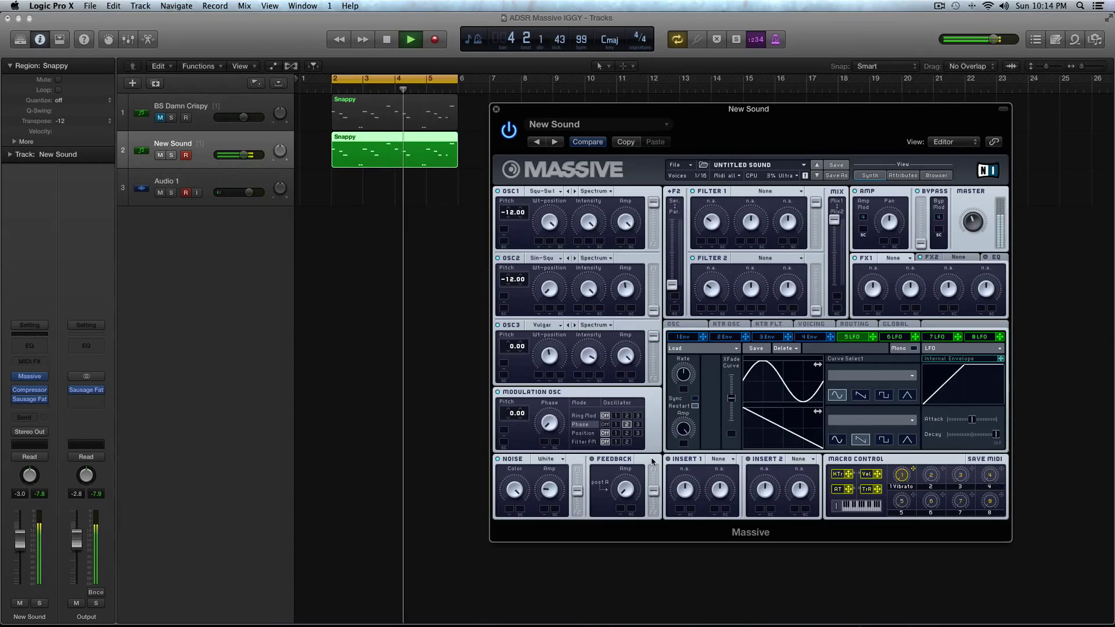
pyautogui.press('space')
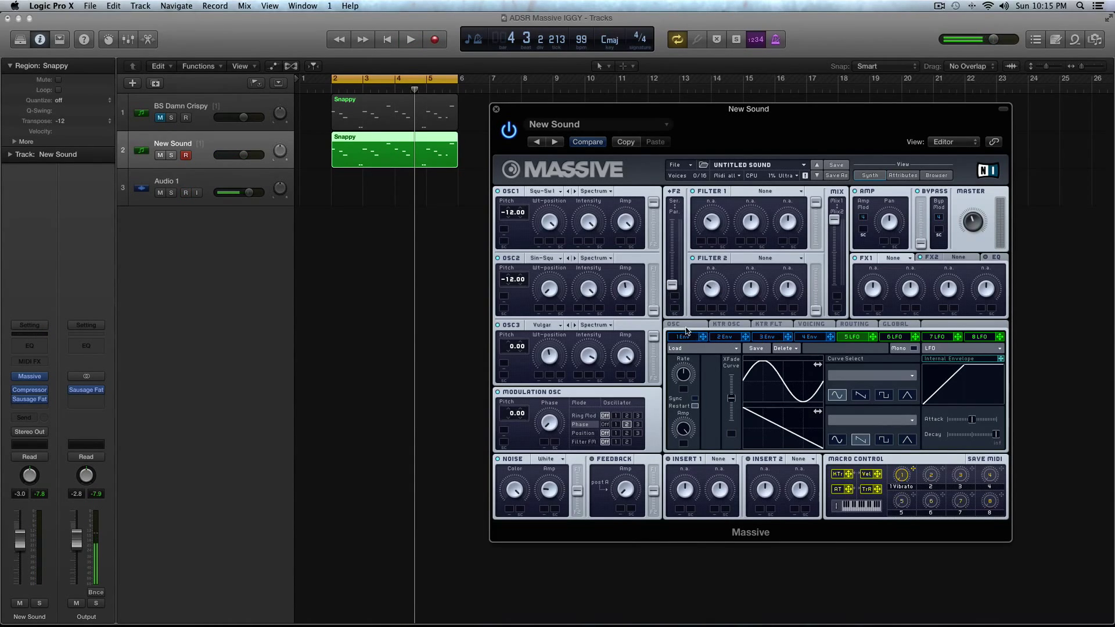
# Step: Enable Restart via Gate for the oscillator phases and switch key tracking off for both filters
pyautogui.click(686, 328)
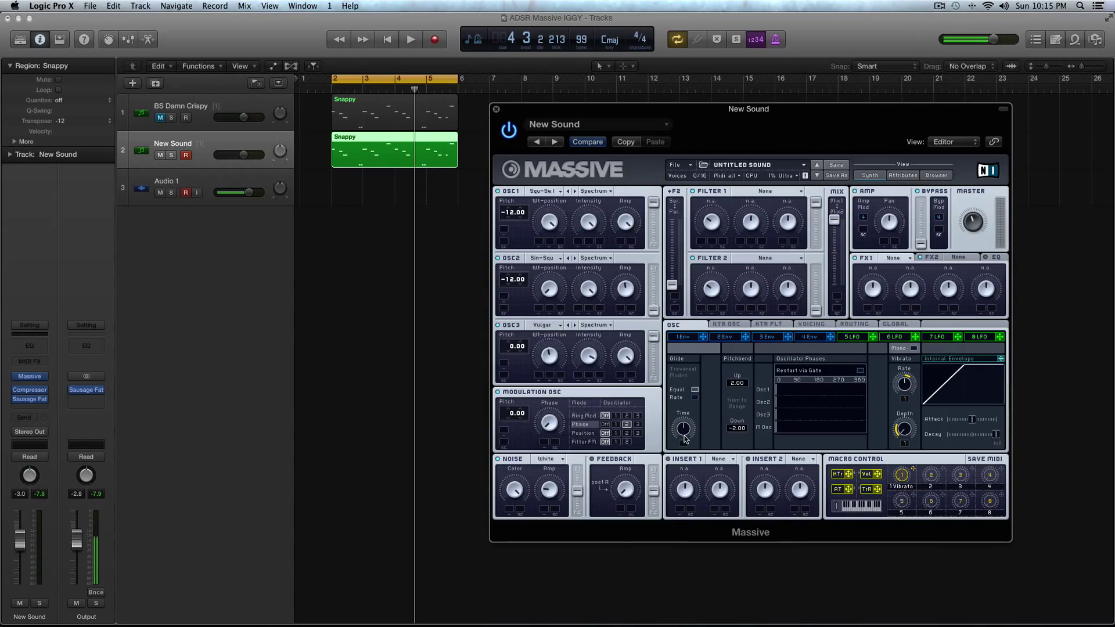
pyautogui.click(860, 371)
pyautogui.click(769, 326)
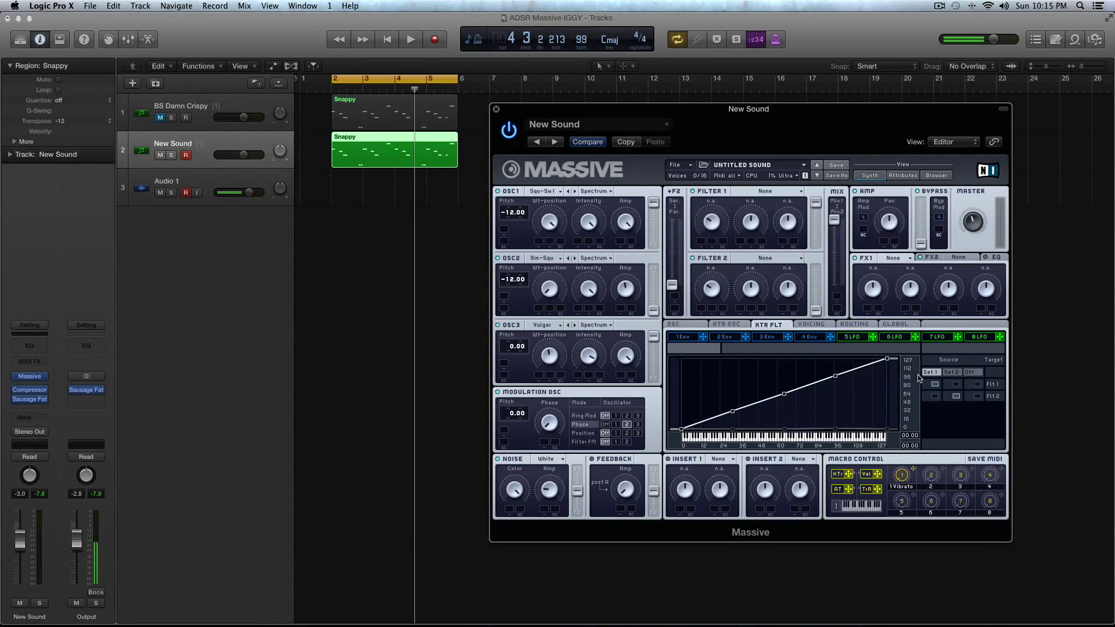
pyautogui.click(977, 385)
pyautogui.click(979, 397)
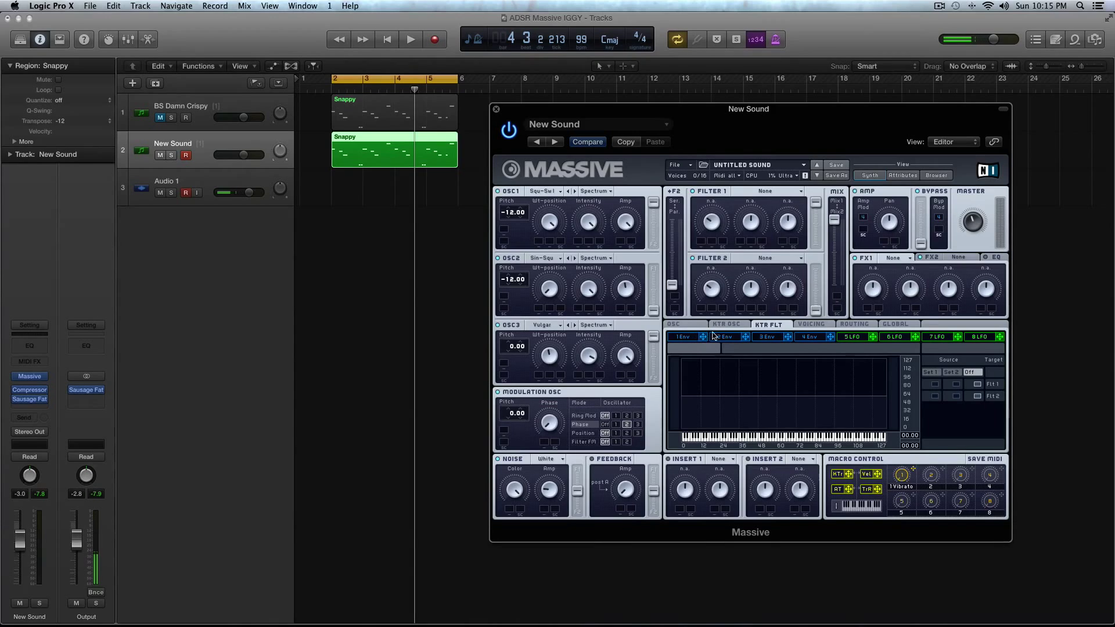
# Step: Set the voicing to Monophon with 4 unison voices and play back the pattern
pyautogui.click(806, 327)
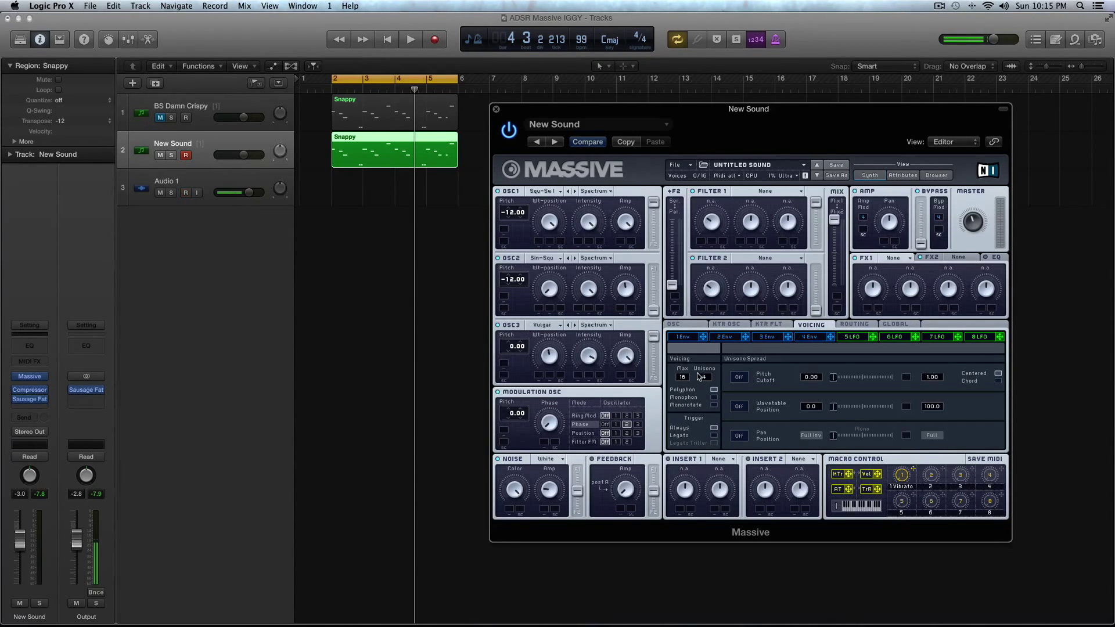
pyautogui.click(714, 398)
pyautogui.press('space')
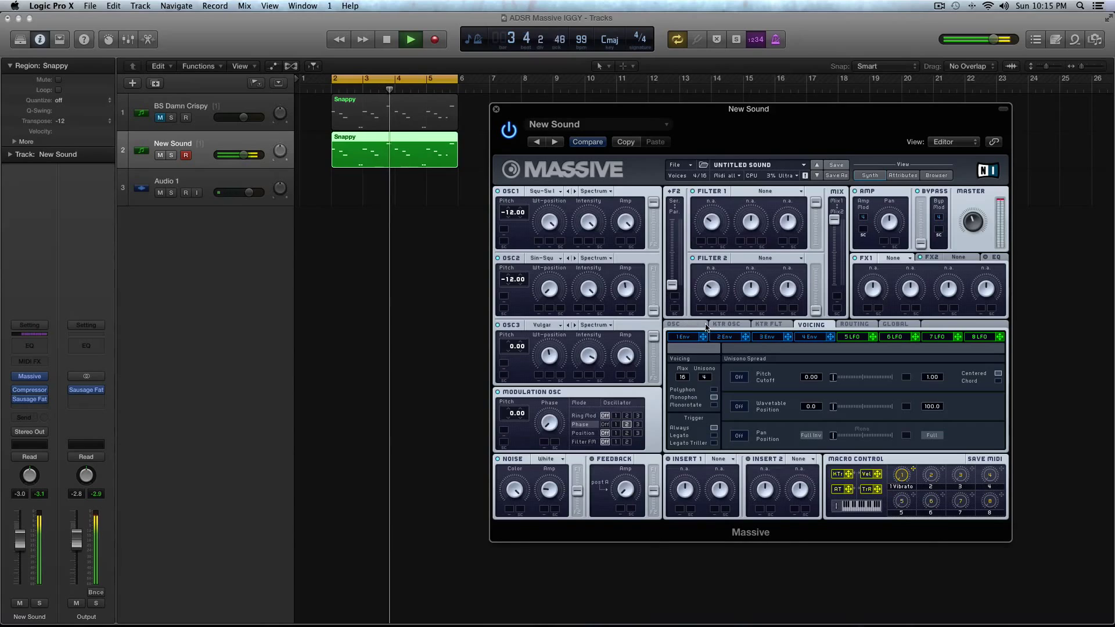
pyautogui.press('space')
# Step: Examine the synth's signal routing and briefly audition the sound
pyautogui.click(845, 327)
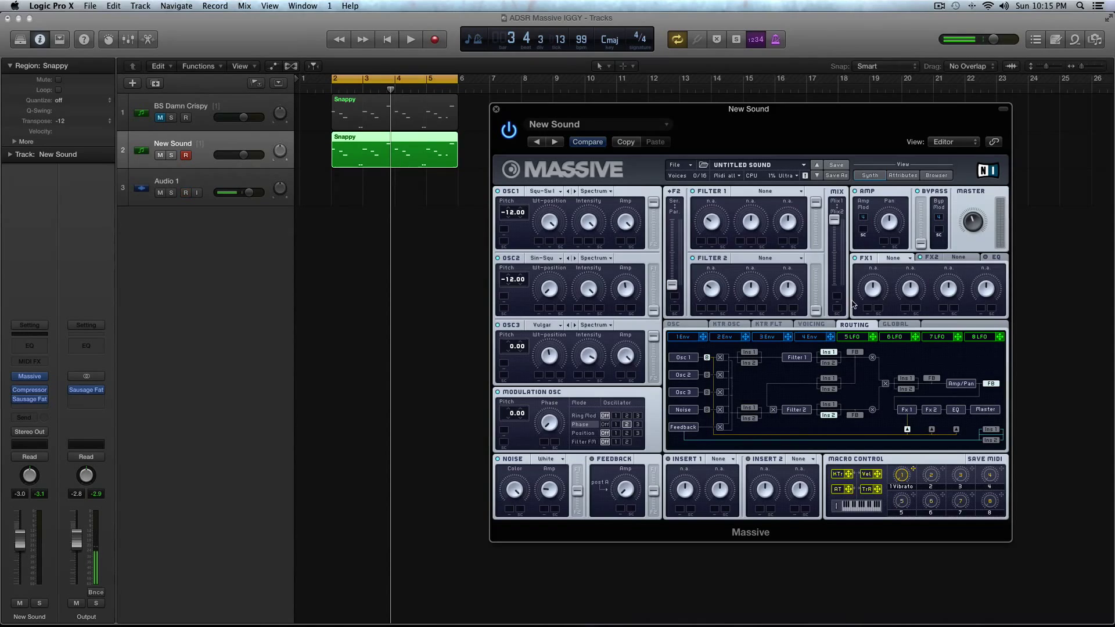
pyautogui.press('space')
pyautogui.press('space')
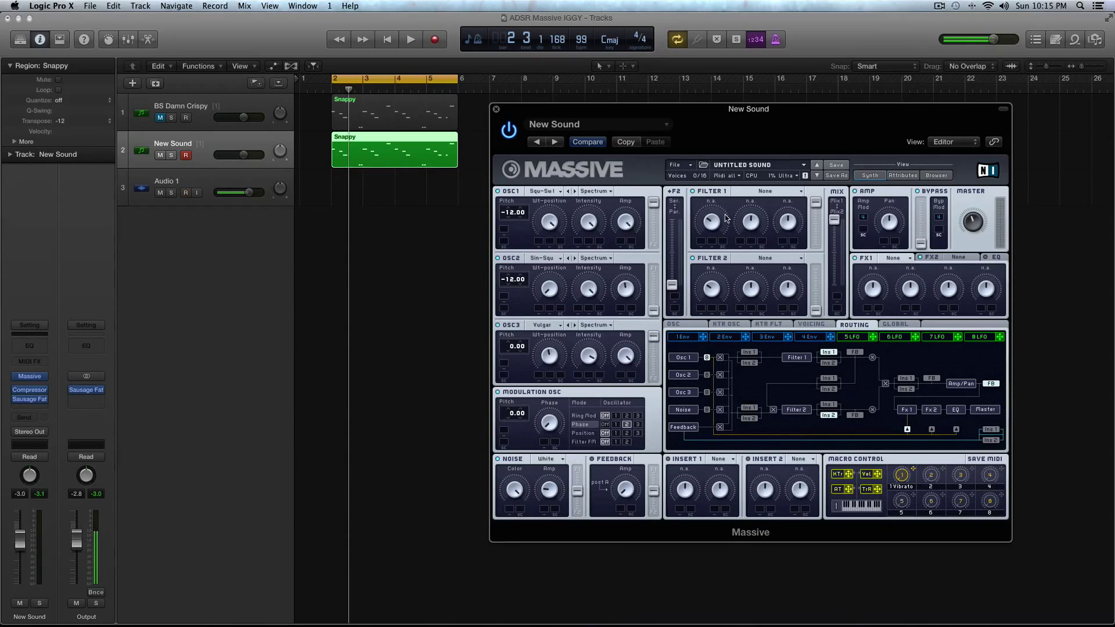
# Step: Set filter 1 to Lowpass 4 and filter 2 to Lowpass 2, and raise filter 2's output level
pyautogui.click(750, 193)
pyautogui.click(752, 199)
pyautogui.click(770, 258)
pyautogui.click(755, 270)
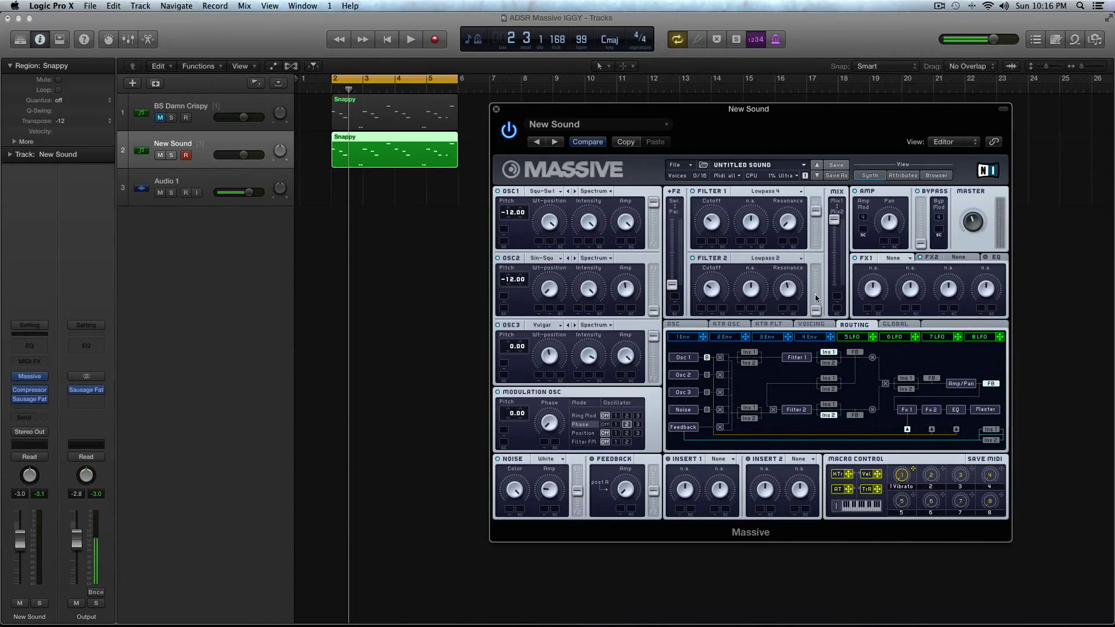
pyautogui.moveTo(818, 306); pyautogui.dragTo(817, 271)
# Step: Show envelope 4's settings and audition the pattern through the two lowpass filters
pyautogui.click(813, 339)
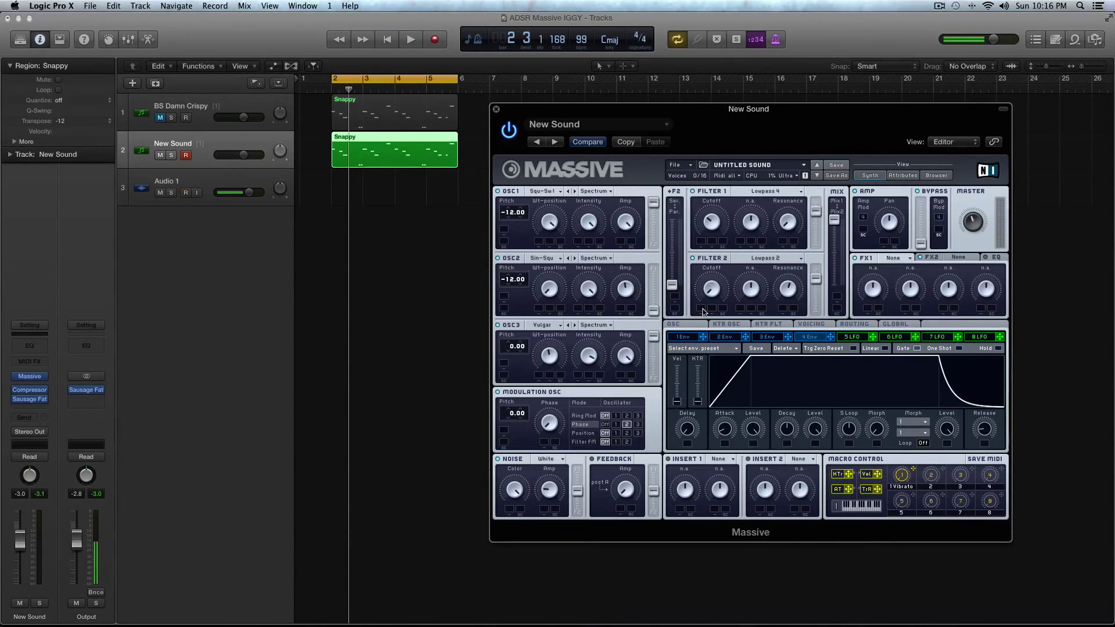
pyautogui.press('space')
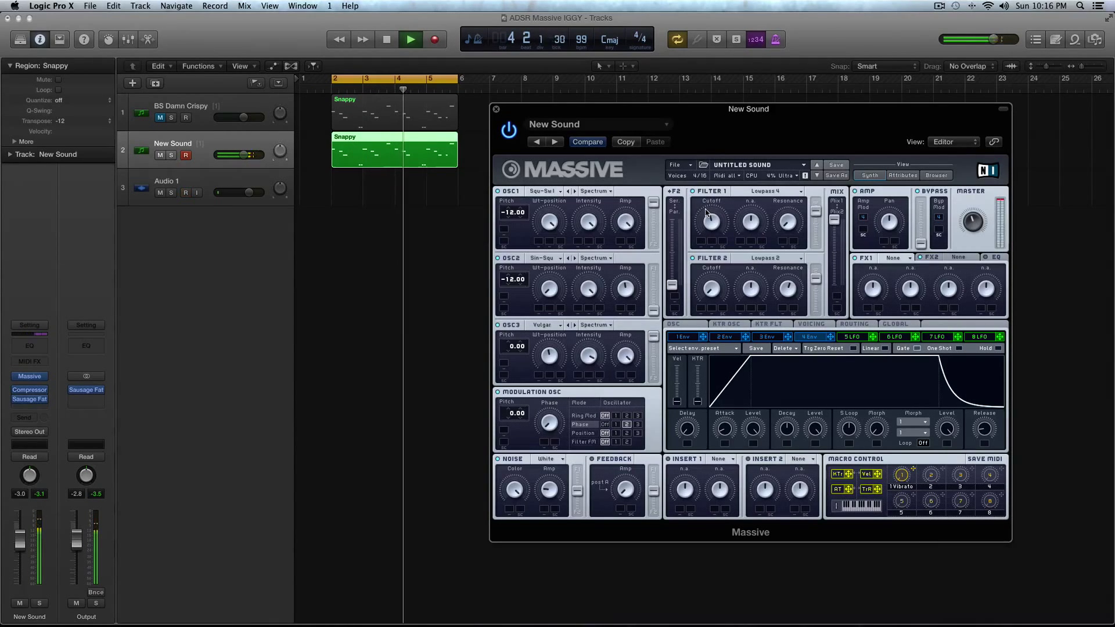
pyautogui.press('space')
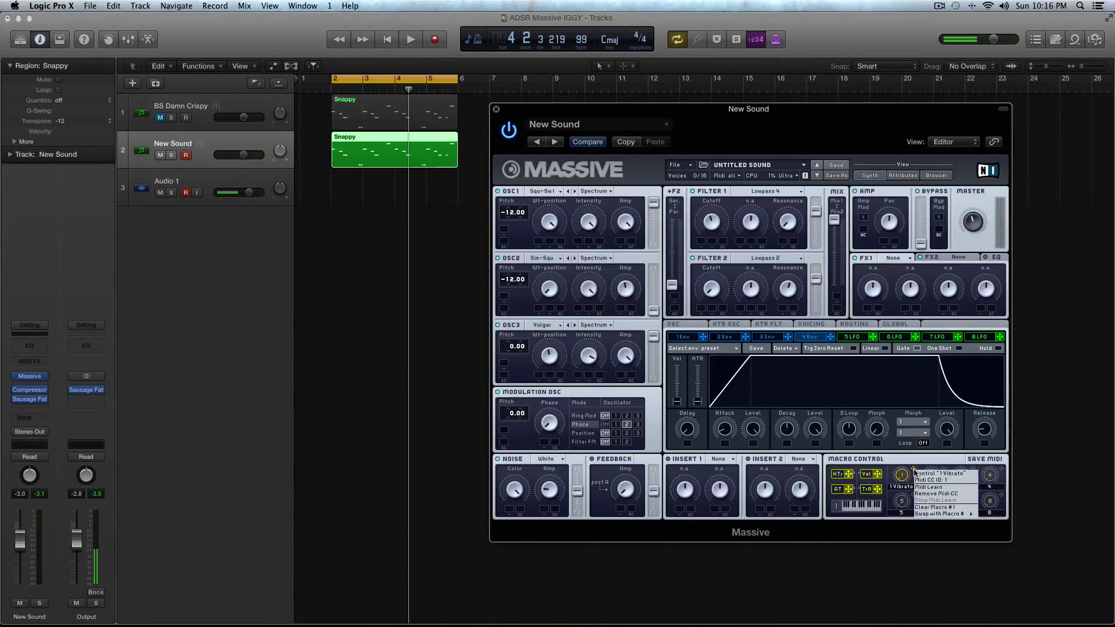
# Step: Shorten envelope 1's attack and decay and lower its decay level to zero
pyautogui.click(684, 336)
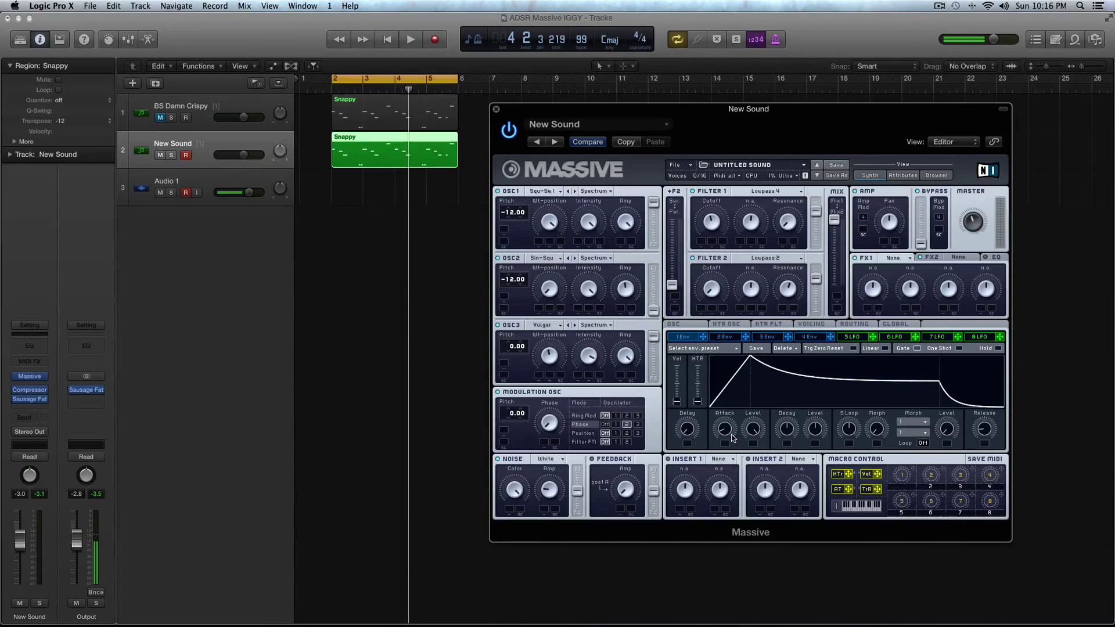
pyautogui.moveTo(732, 438); pyautogui.dragTo(804, 517)
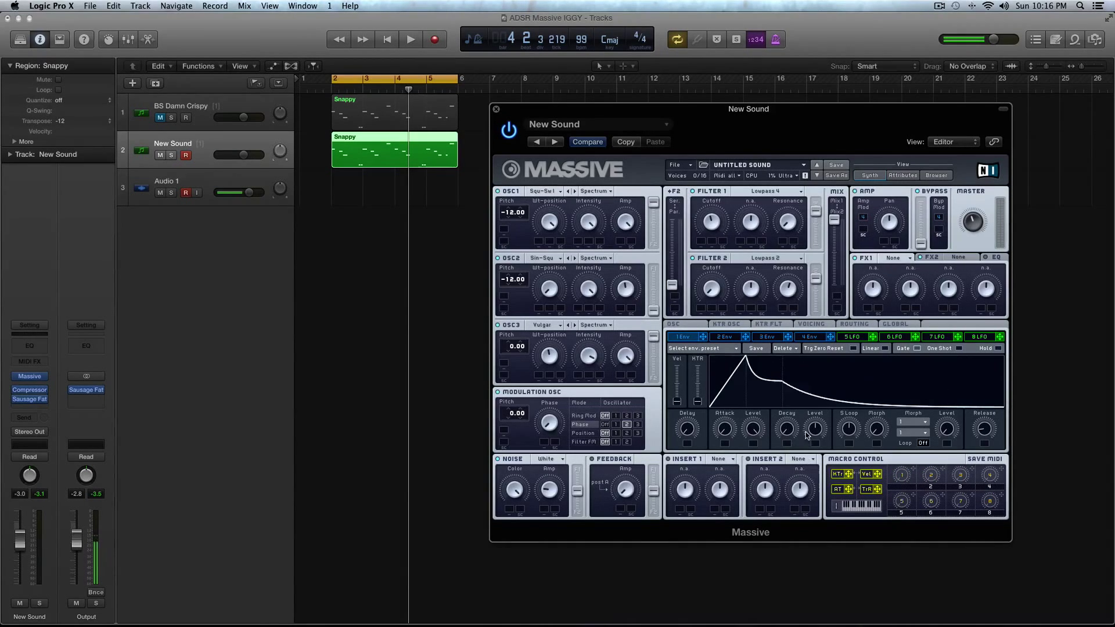
pyautogui.moveTo(814, 427); pyautogui.dragTo(832, 483)
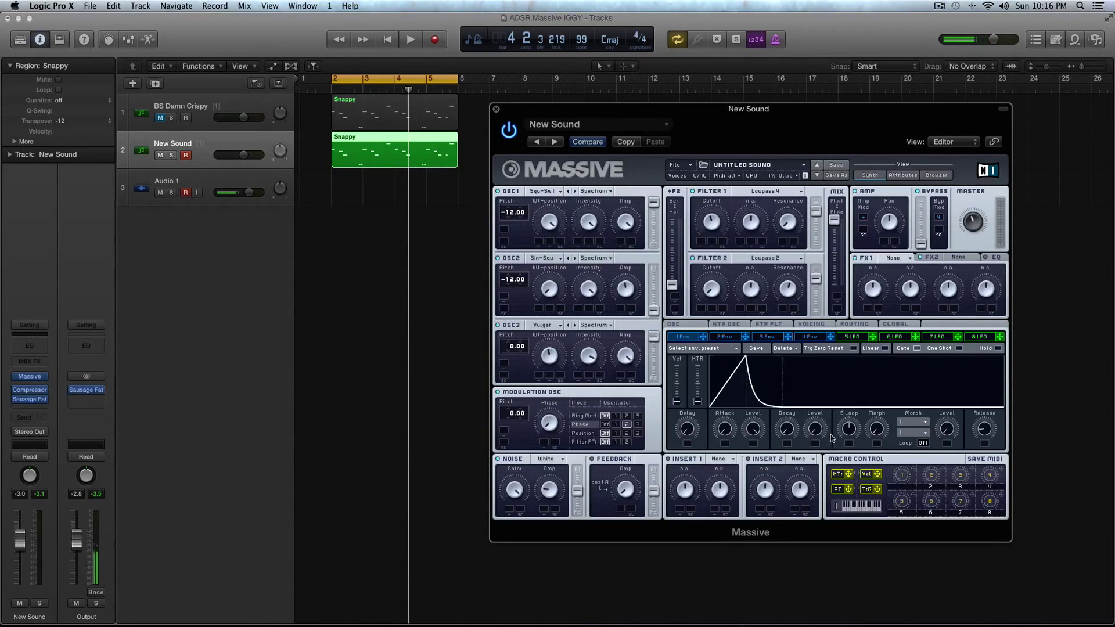
# Step: Assign envelope 1 to filter 1's cutoff and lengthen the envelope's decay while auditioning the pattern
pyautogui.moveTo(702, 337); pyautogui.dragTo(704, 203)
pyautogui.press('space')
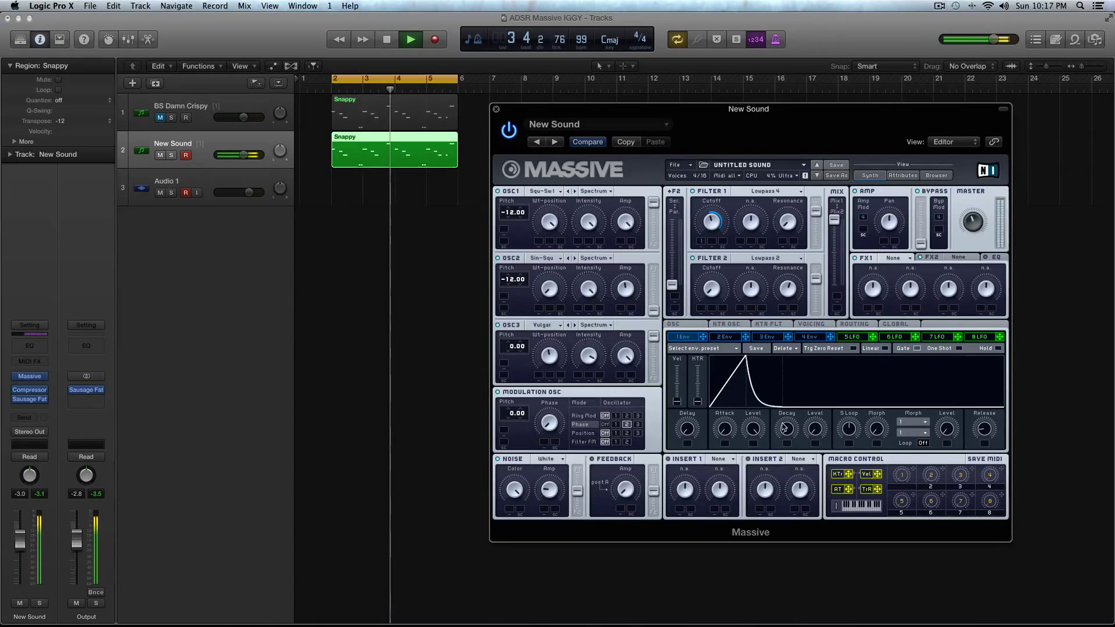
pyautogui.moveTo(787, 429); pyautogui.dragTo(788, 417)
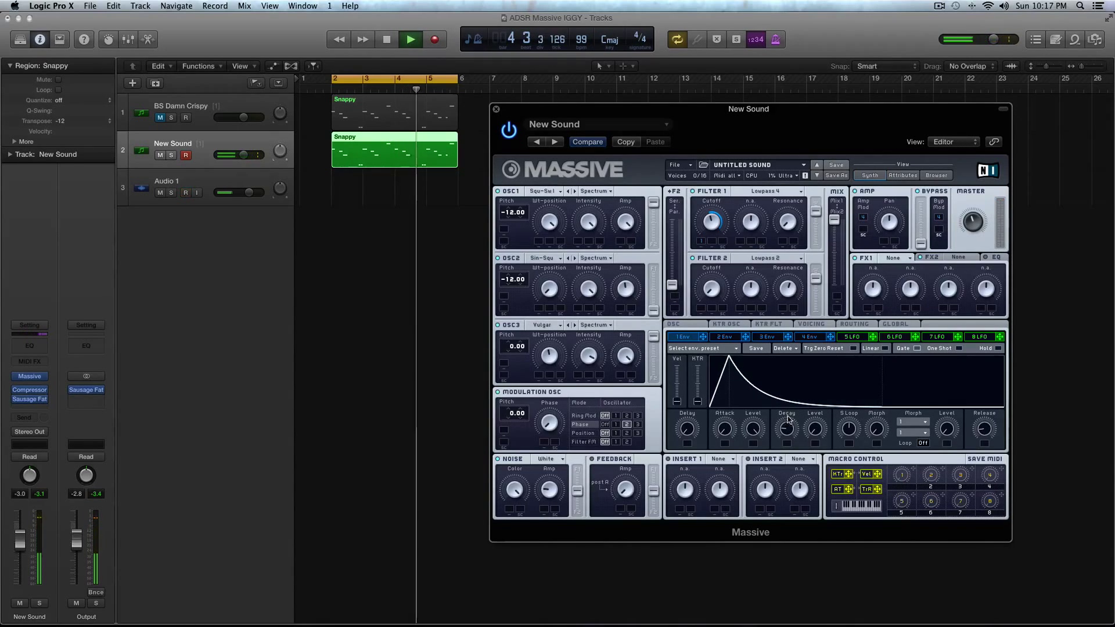
pyautogui.press('space')
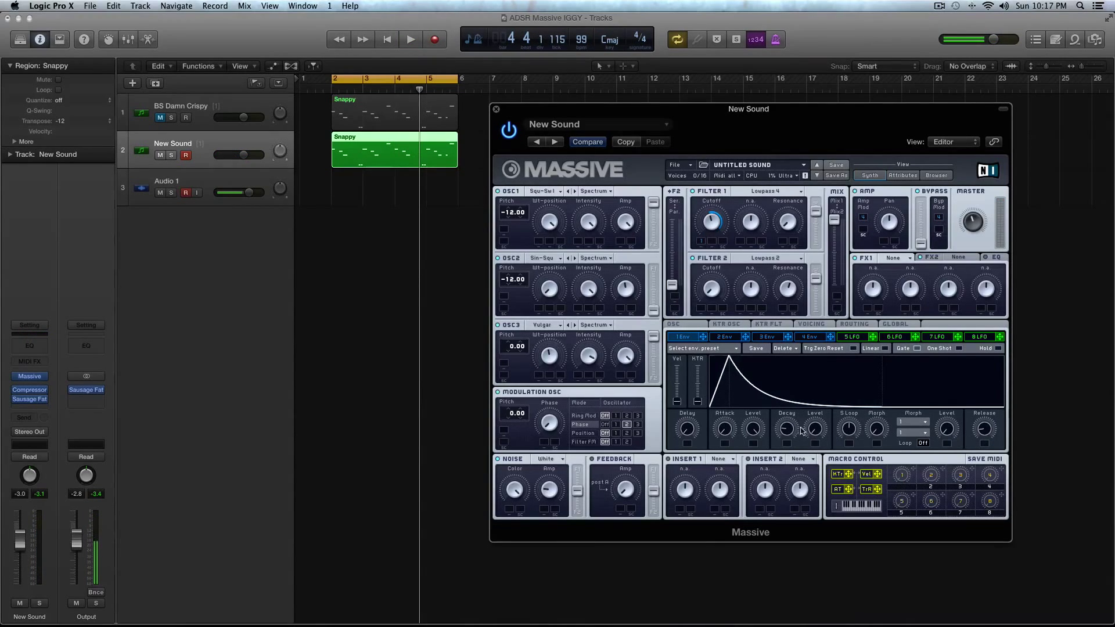
pyautogui.moveTo(788, 430); pyautogui.dragTo(788, 410)
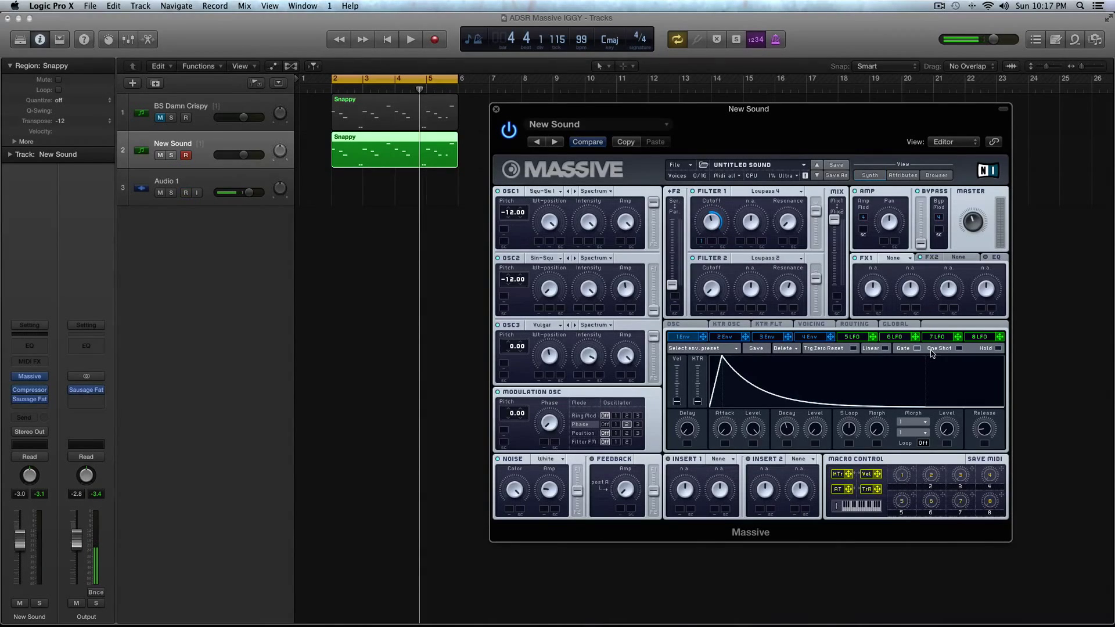
# Step: Audition the pattern, shorten envelope 2's attack and decay, and lower its decay level to zero
pyautogui.press('space')
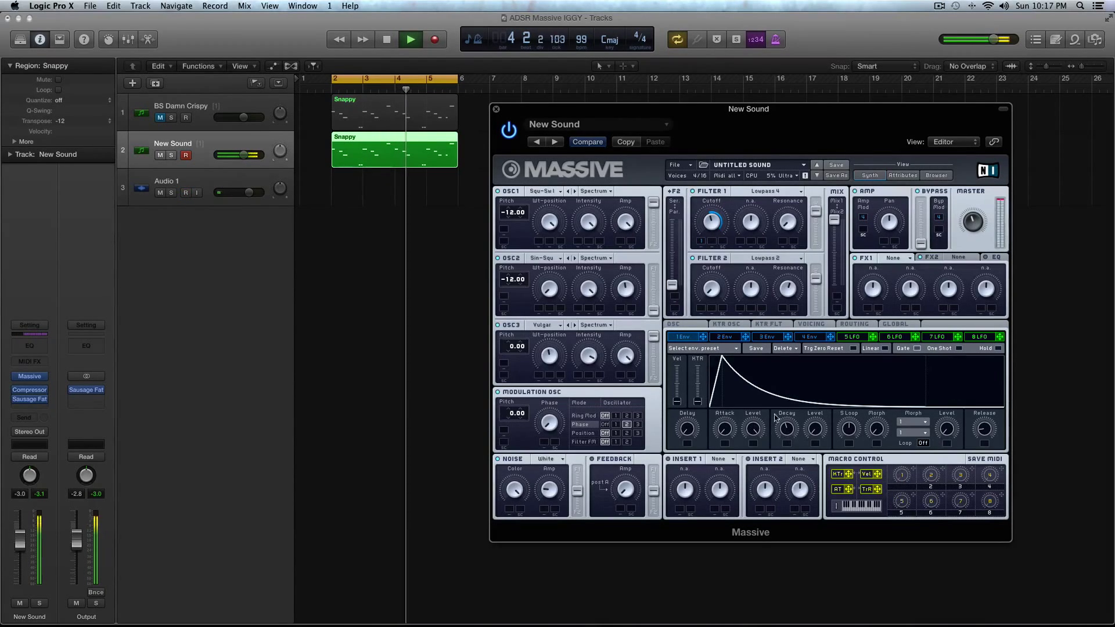
pyautogui.press('space')
pyautogui.click(730, 340)
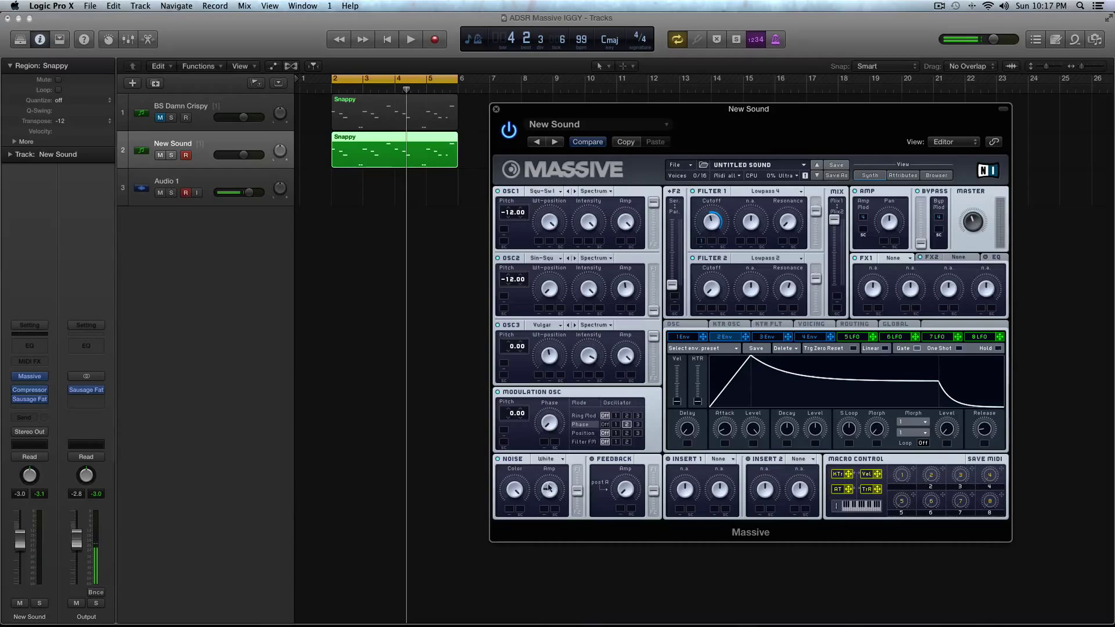
pyautogui.moveTo(733, 434); pyautogui.dragTo(748, 452)
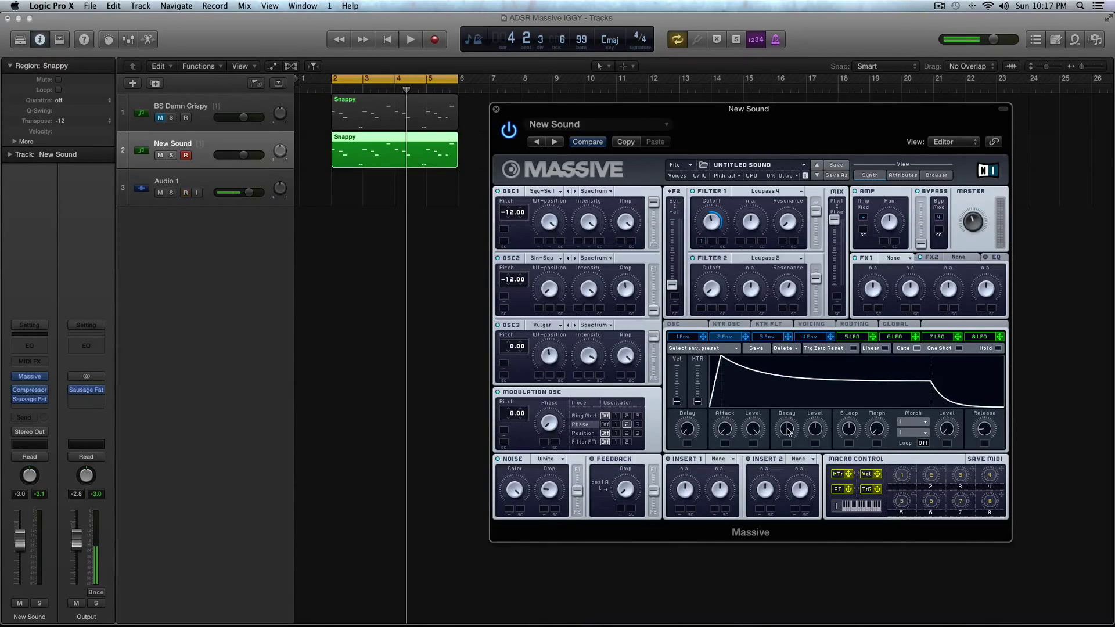
pyautogui.moveTo(788, 429); pyautogui.dragTo(832, 406)
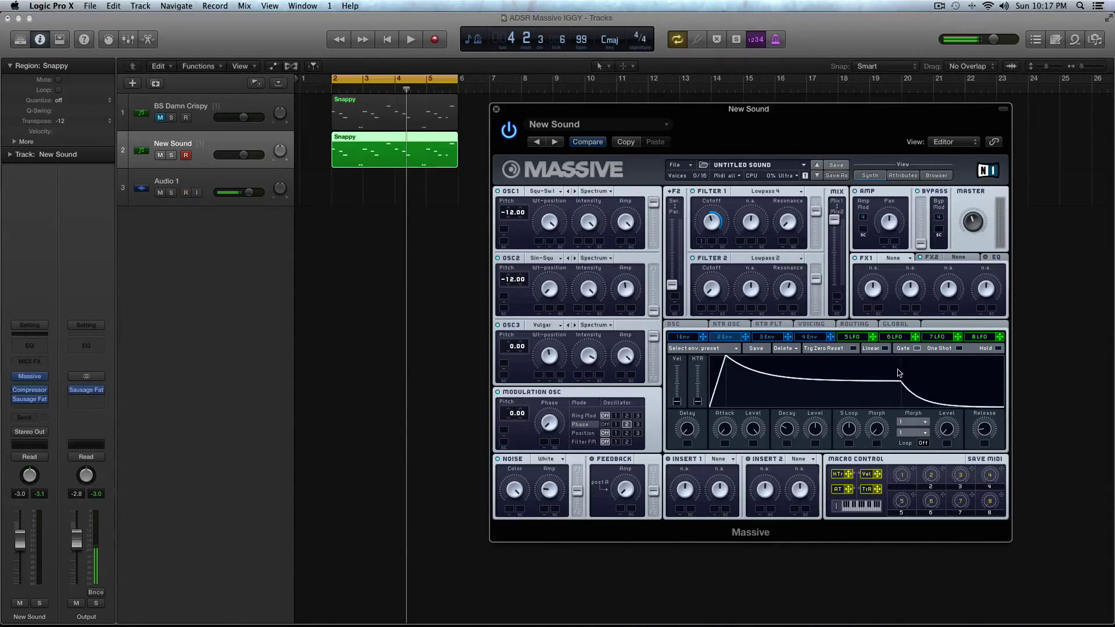
pyautogui.moveTo(789, 435); pyautogui.dragTo(788, 436)
pyautogui.moveTo(817, 430); pyautogui.dragTo(825, 480)
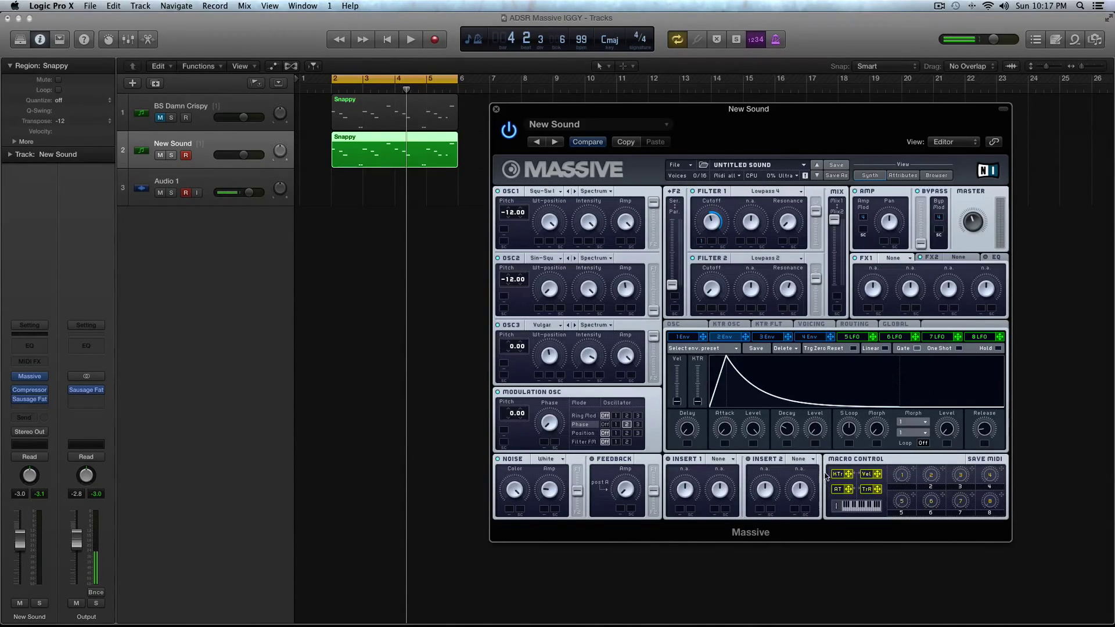
# Step: Assign envelope 2 to filter 2's cutoff and the modulation oscillator's phase, and audition the pattern
pyautogui.moveTo(753, 341); pyautogui.dragTo(697, 242)
pyautogui.moveTo(544, 445); pyautogui.dragTo(544, 445)
pyautogui.press('space')
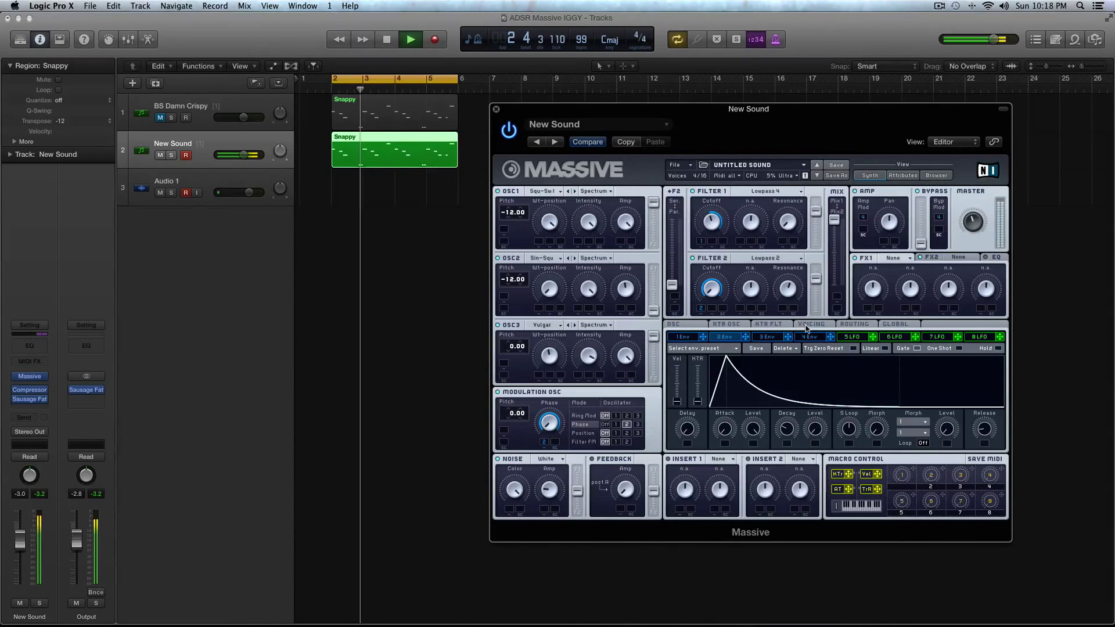
pyautogui.press('space')
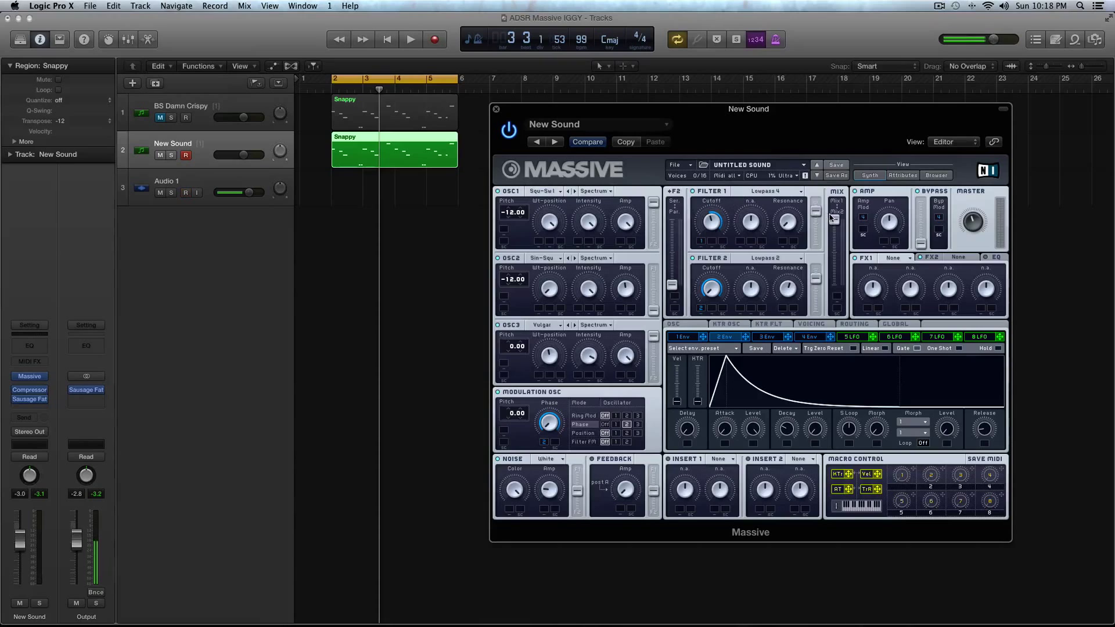
# Step: Audition filter 2 alone with the filter mix fader and set the mix roughly midway between the two filters
pyautogui.moveTo(835, 224); pyautogui.dragTo(835, 290)
pyautogui.press('space')
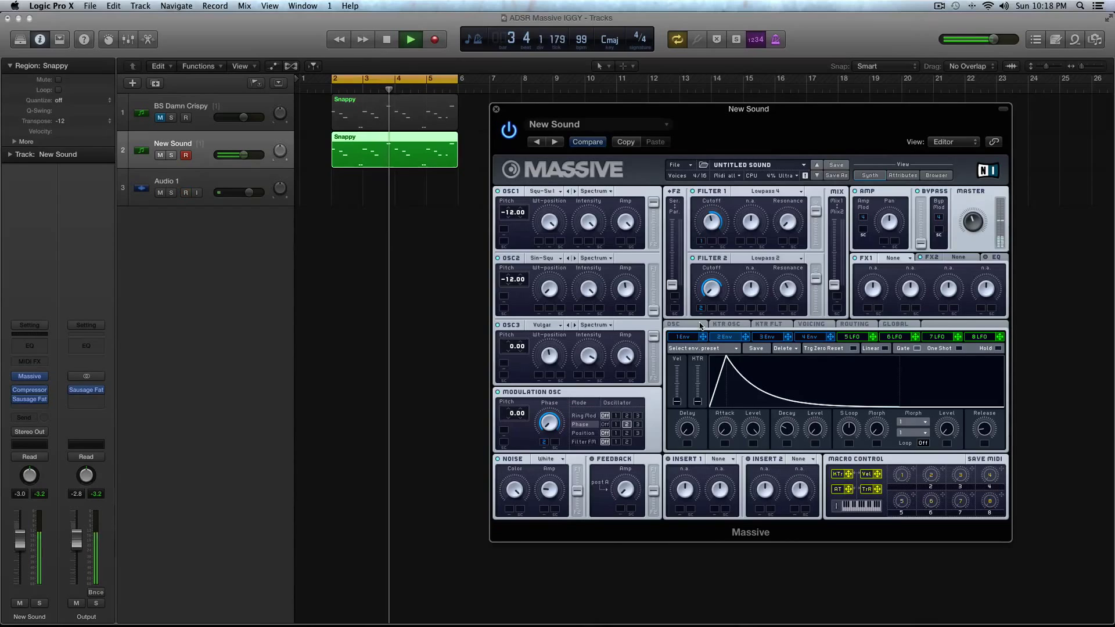
pyautogui.press('space')
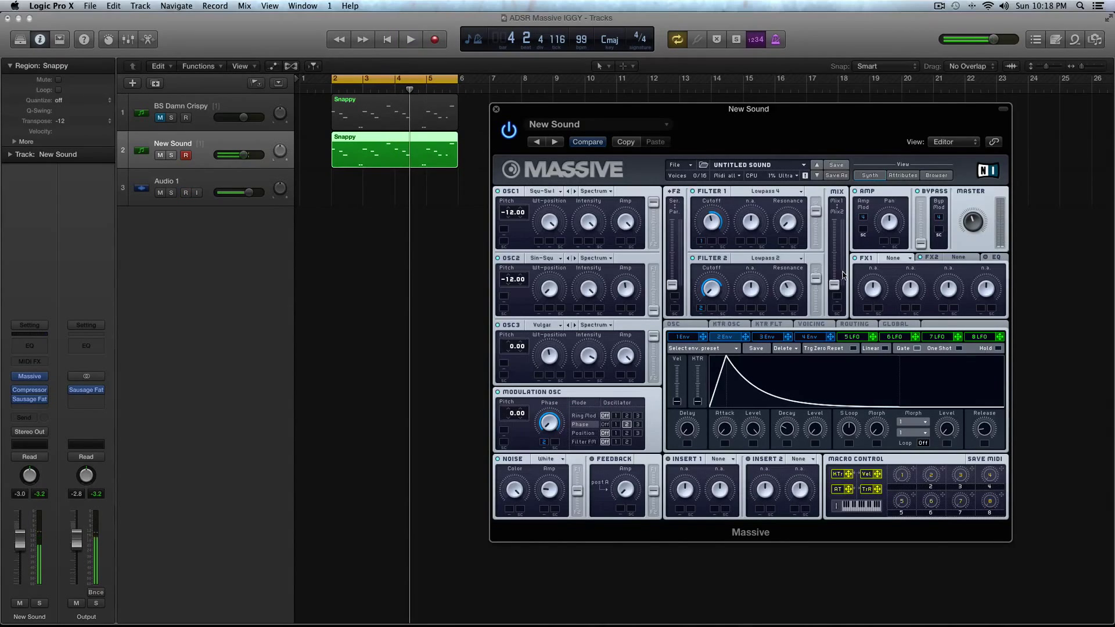
pyautogui.moveTo(835, 284); pyautogui.dragTo(838, 246)
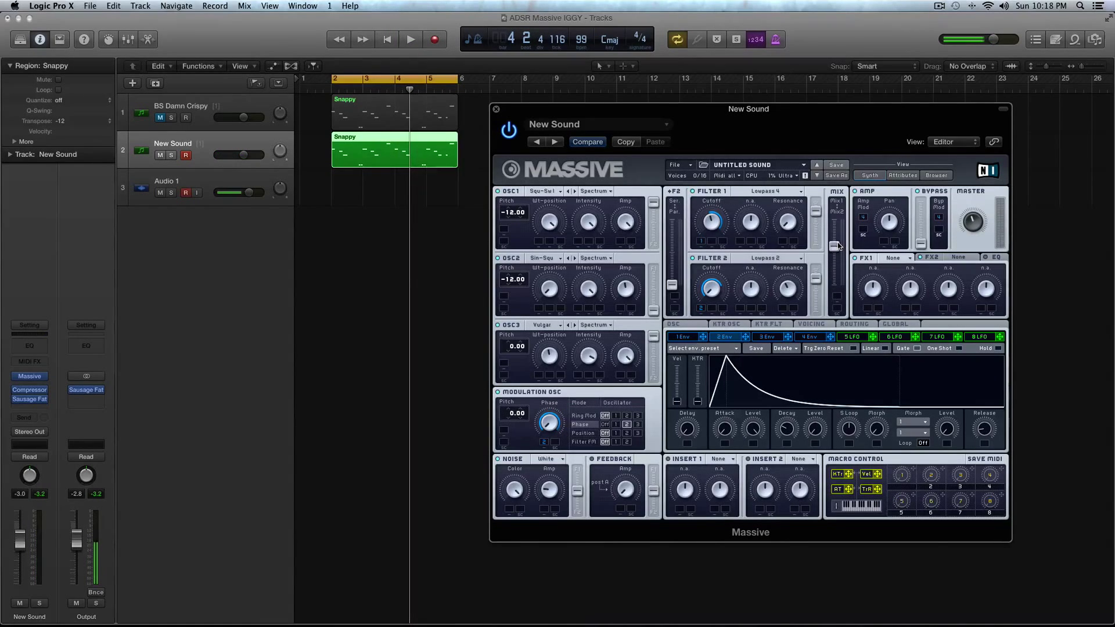
pyautogui.press('space')
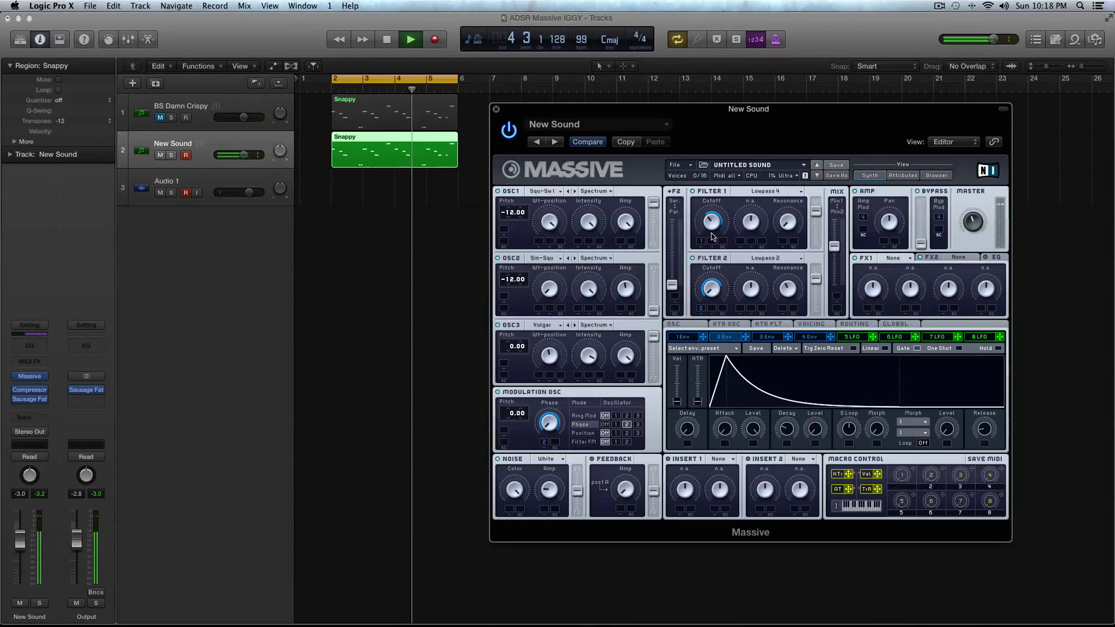
# Step: Lower envelope 4's decay level to about halfway, shorten its release, and audition the pattern
pyautogui.click(816, 337)
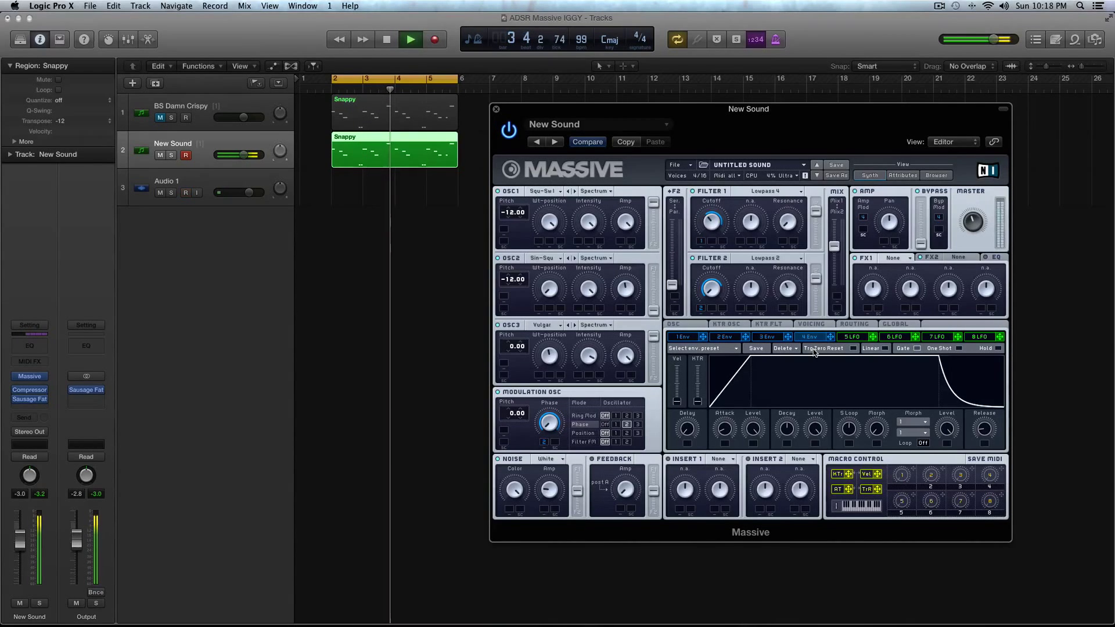
pyautogui.press('space')
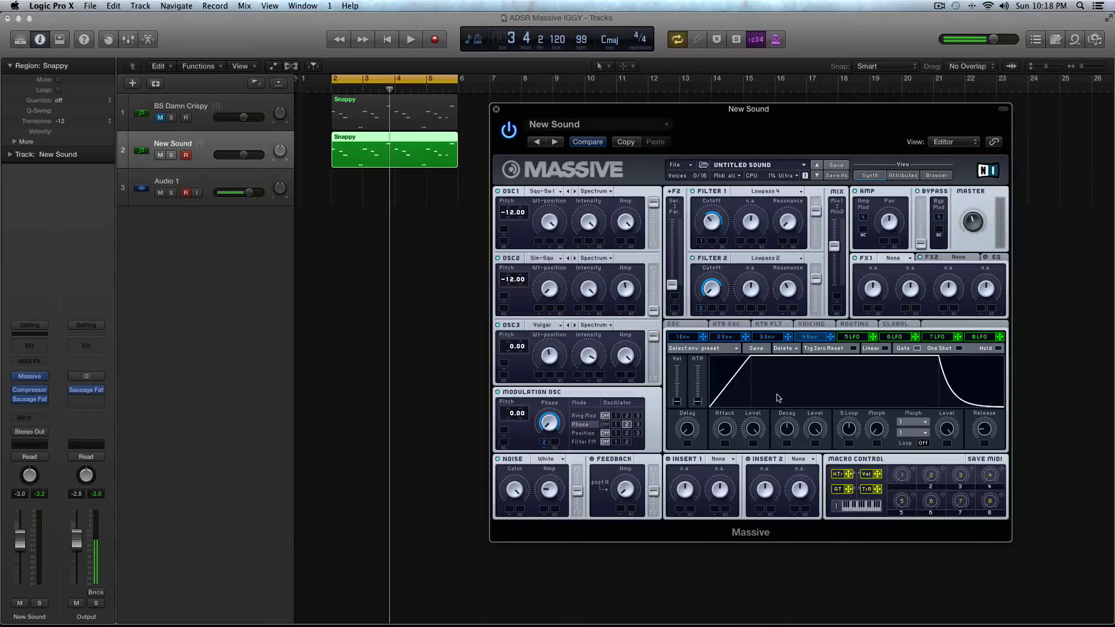
pyautogui.moveTo(789, 440); pyautogui.dragTo(820, 475)
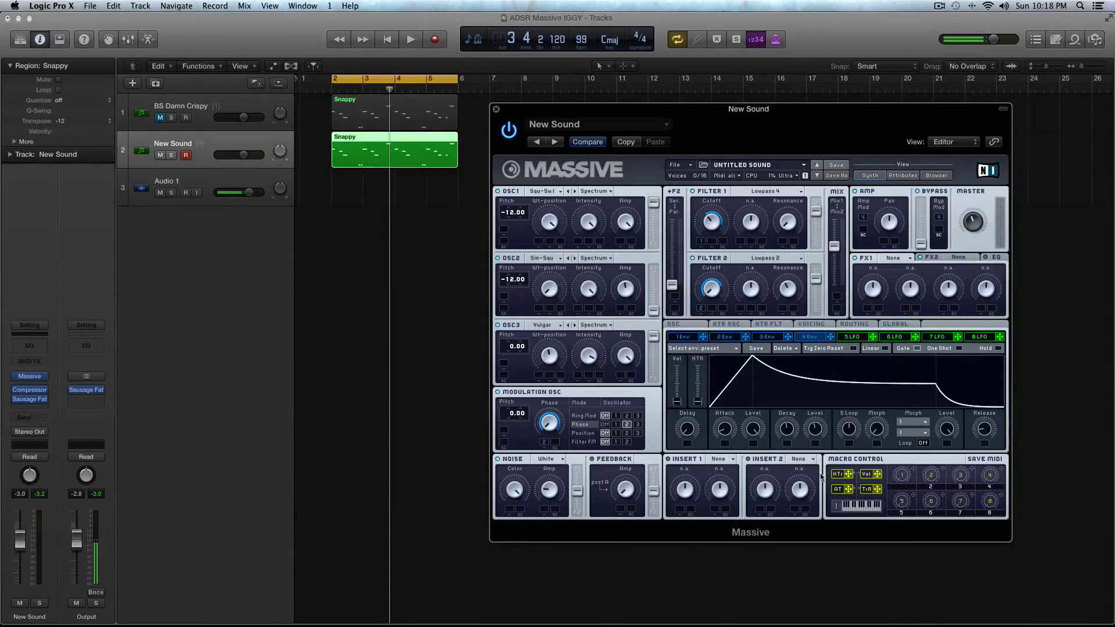
pyautogui.moveTo(980, 436); pyautogui.dragTo(980, 441)
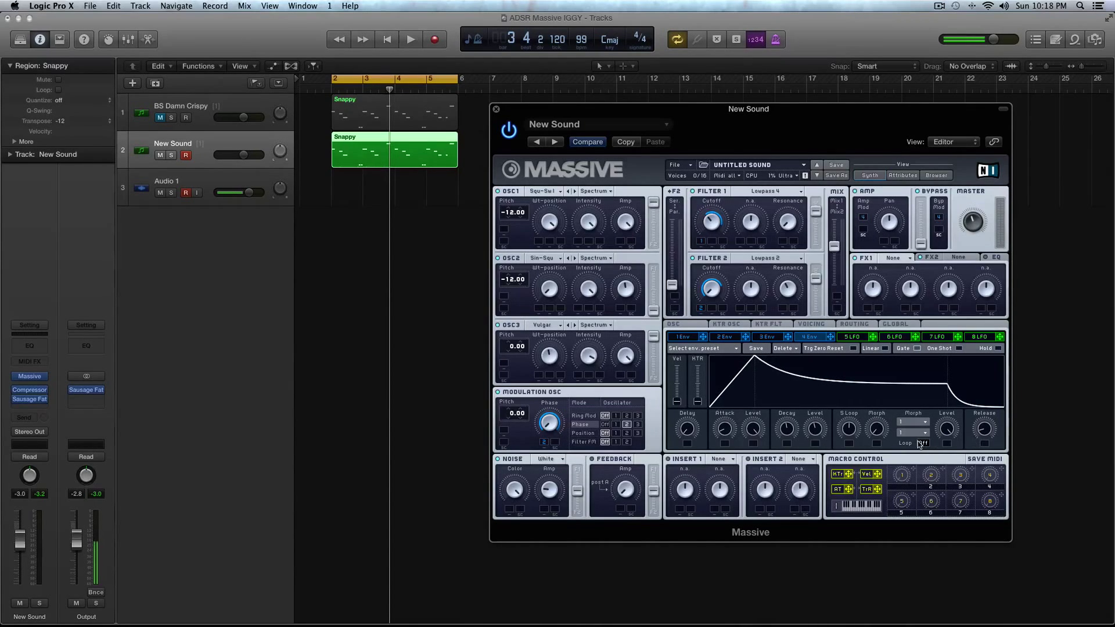
pyautogui.press('space')
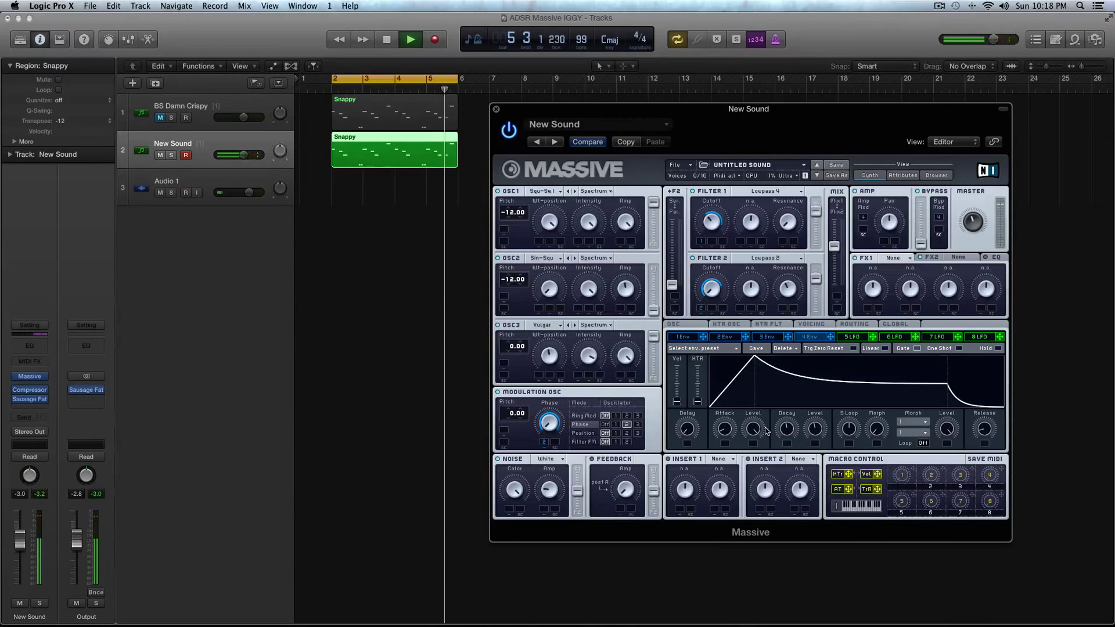
pyautogui.press('space')
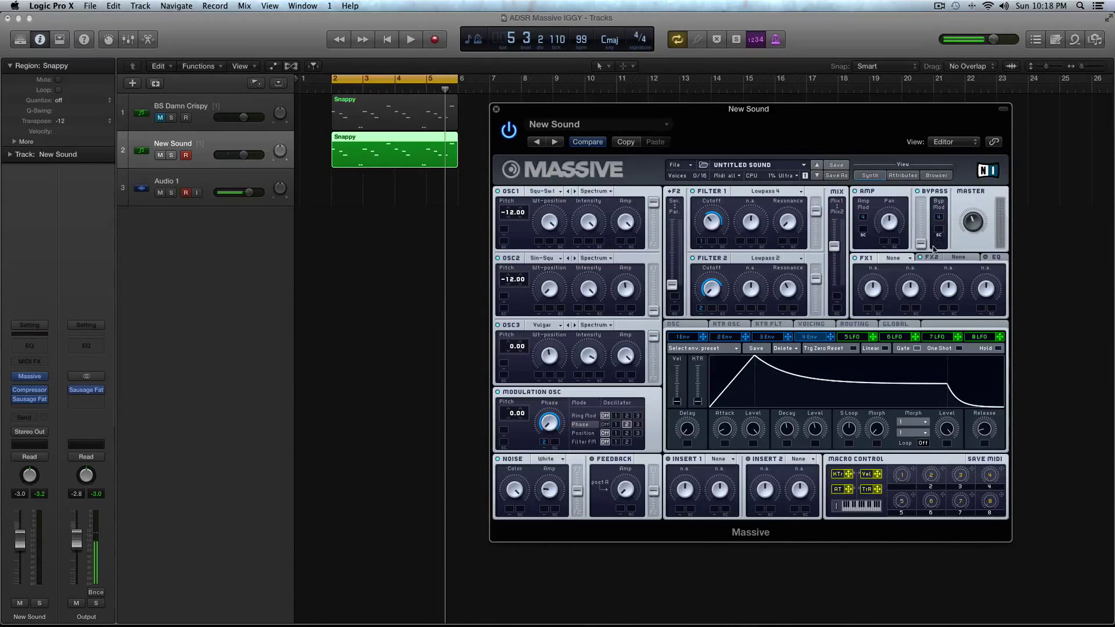
# Step: Load Tele Tube as the first effect and adjust its drive while auditioning the pattern
pyautogui.click(907, 258)
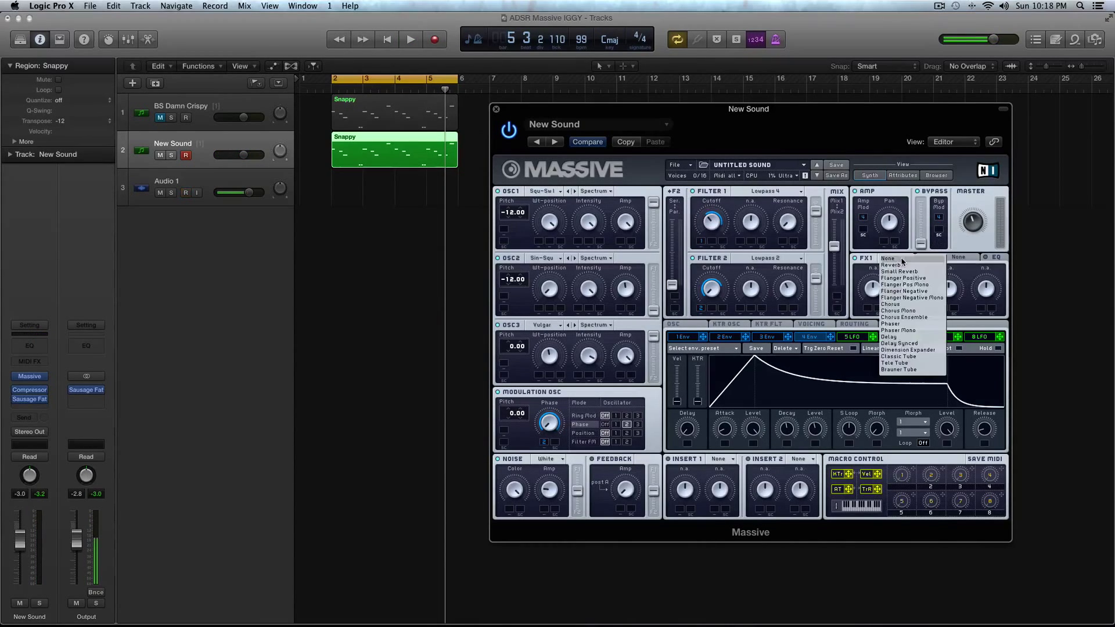
pyautogui.click(925, 362)
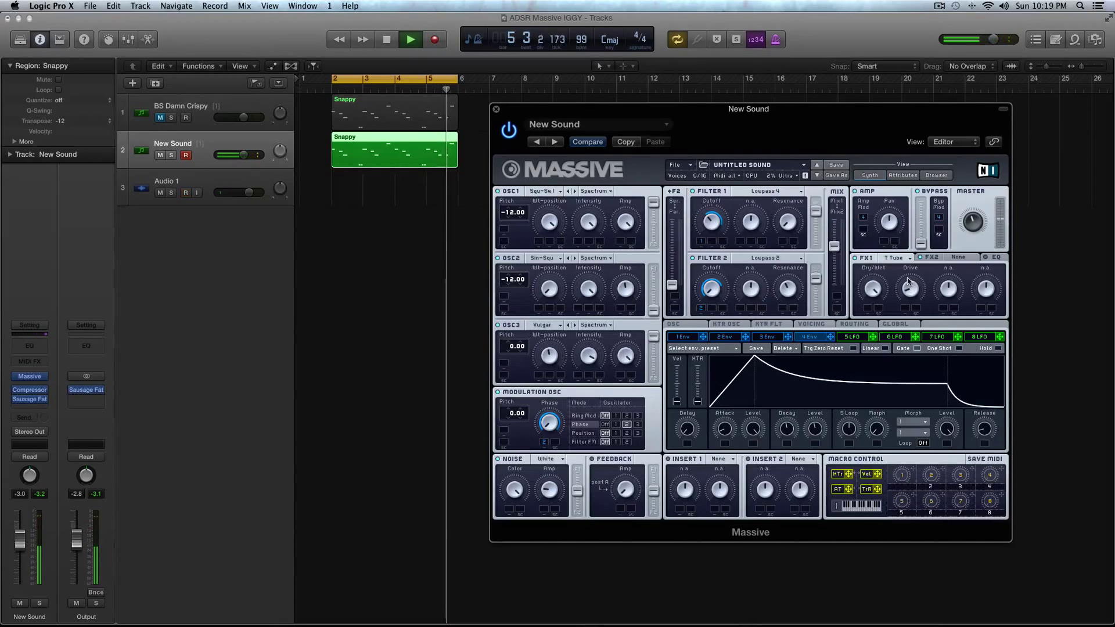
pyautogui.press('space')
# Step: Load Reverb as the second effect and reduce its dry/wet amount and size, raising its density, while auditioning the pattern
pyautogui.click(962, 258)
pyautogui.click(962, 259)
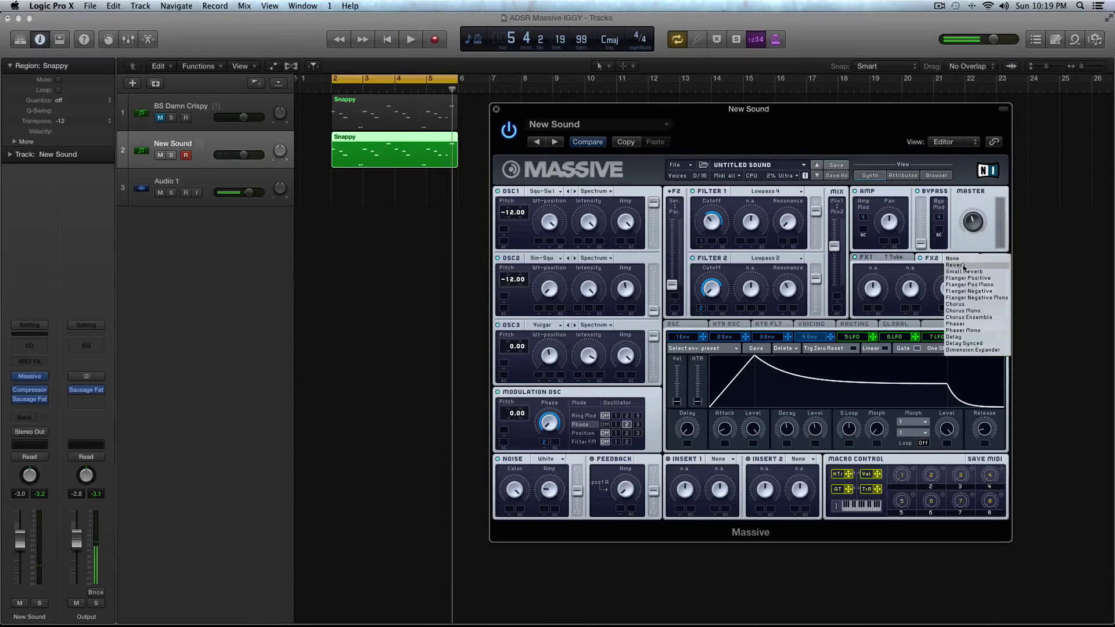
pyautogui.click(965, 275)
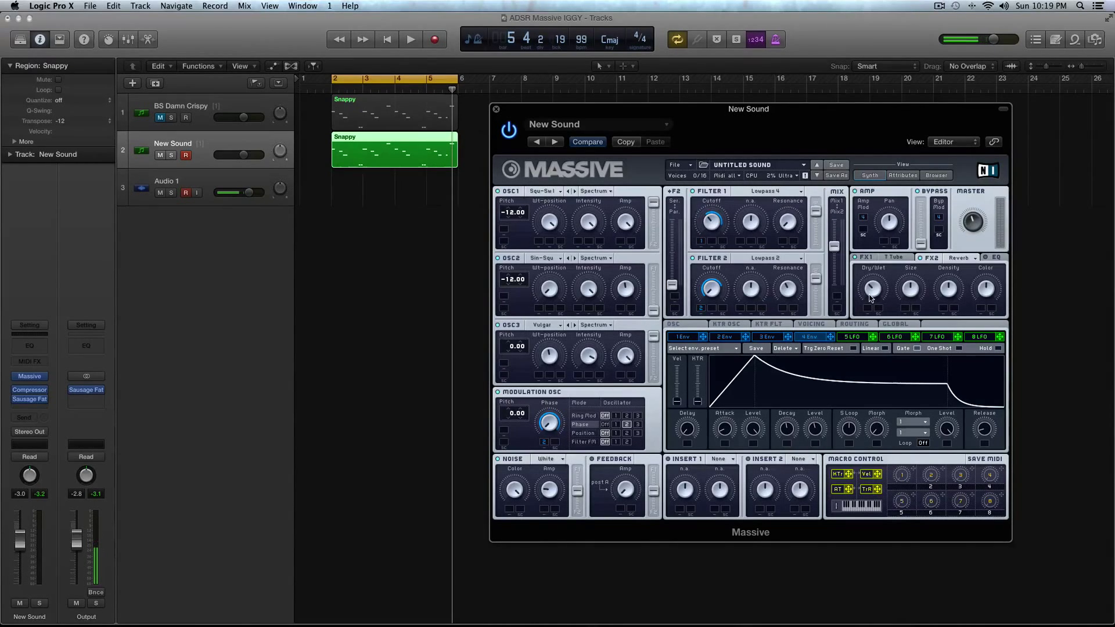
pyautogui.press('space')
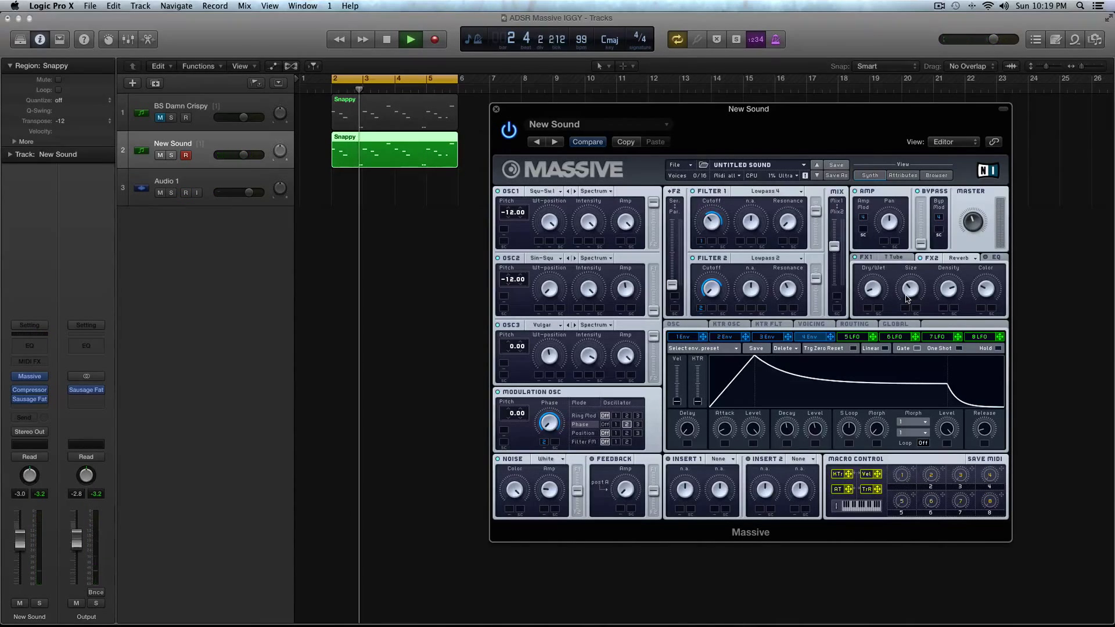
pyautogui.press('space')
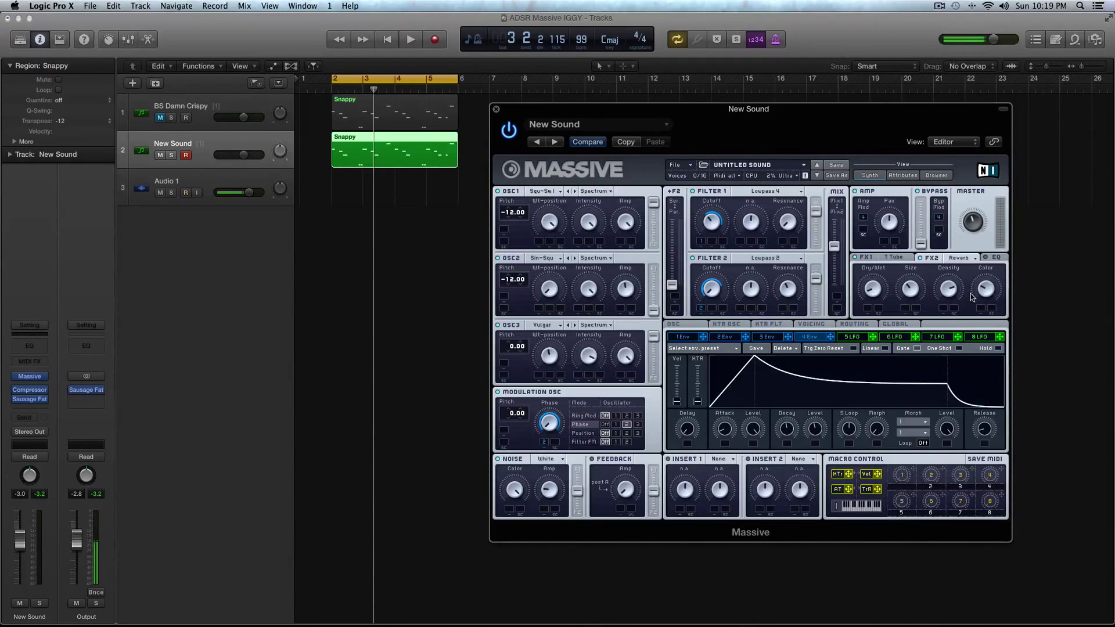
# Step: Enable the EQ, lower its boost, raise its high shelf, and audition the pattern
pyautogui.click(997, 259)
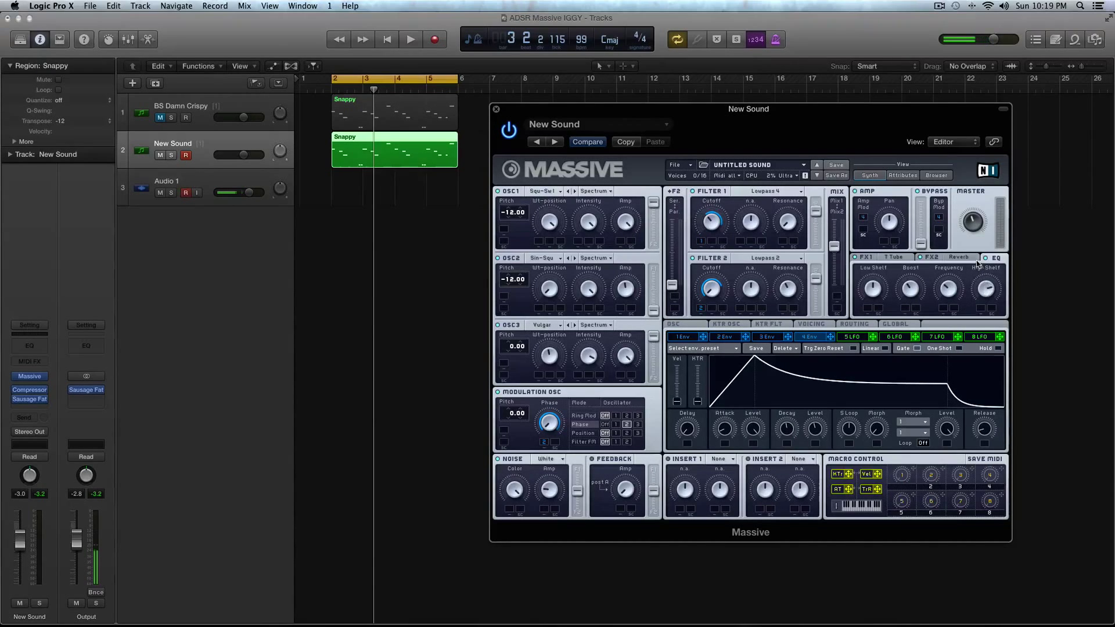
pyautogui.press('space')
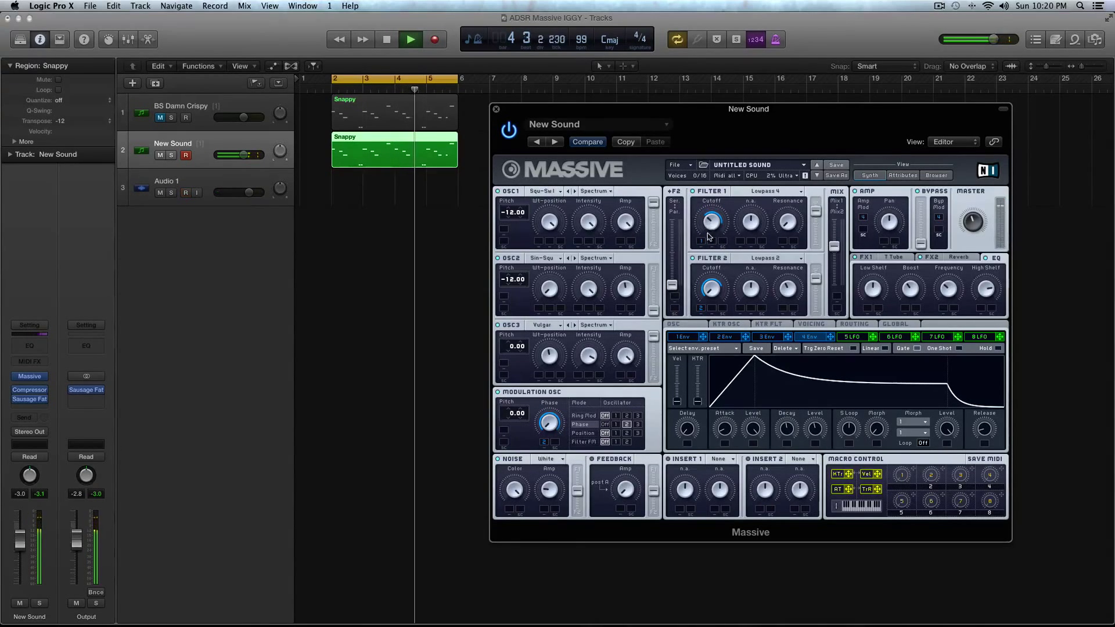
pyautogui.press('space')
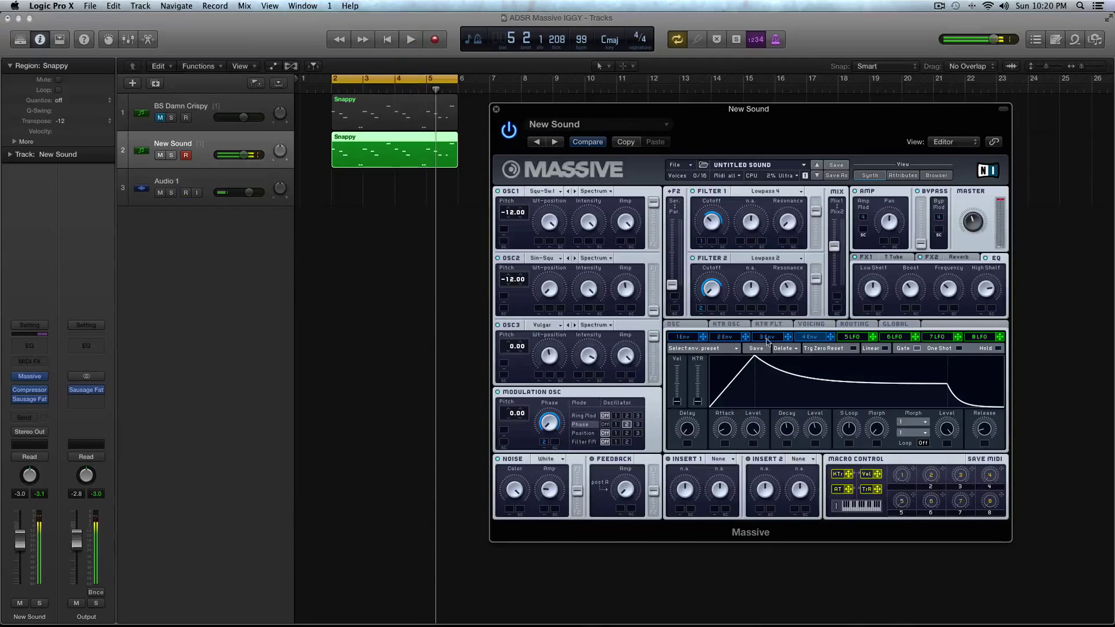
# Step: Add a small unison pitch spread in the voicing settings while auditioning the pattern, and show the reverb settings
pyautogui.click(822, 324)
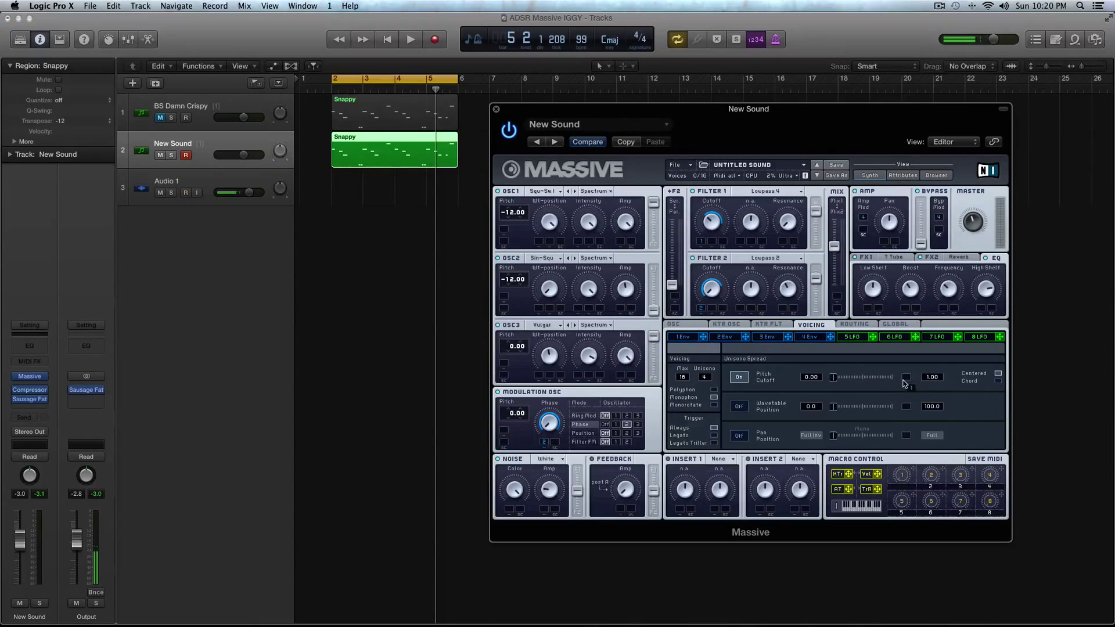
pyautogui.moveTo(835, 381); pyautogui.dragTo(862, 381)
pyautogui.press('space')
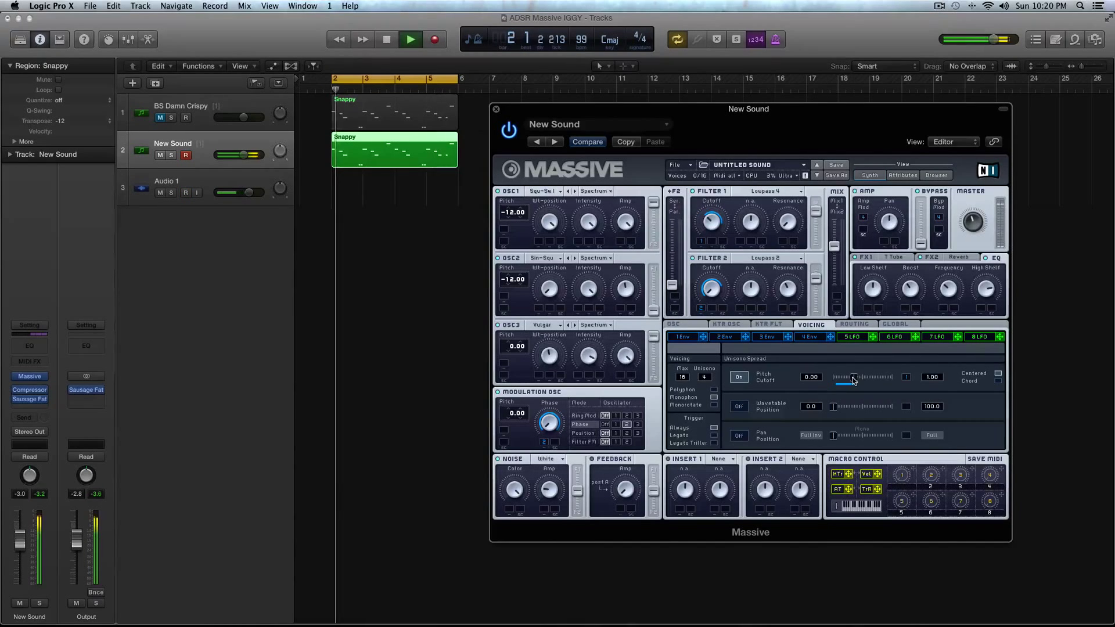
pyautogui.moveTo(853, 380); pyautogui.dragTo(839, 381)
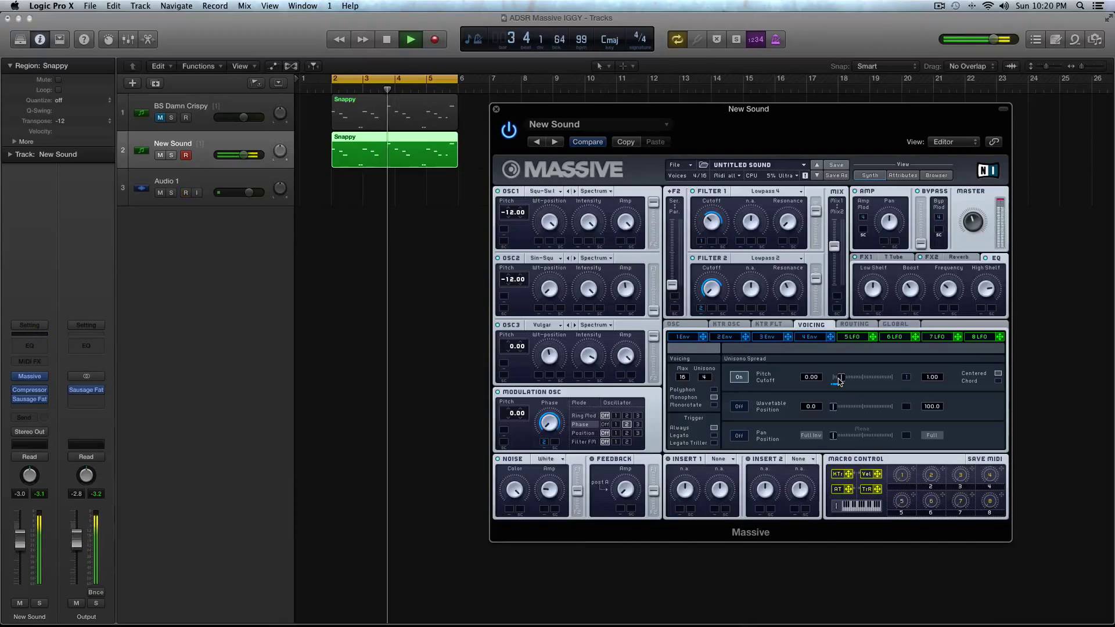
pyautogui.click(929, 258)
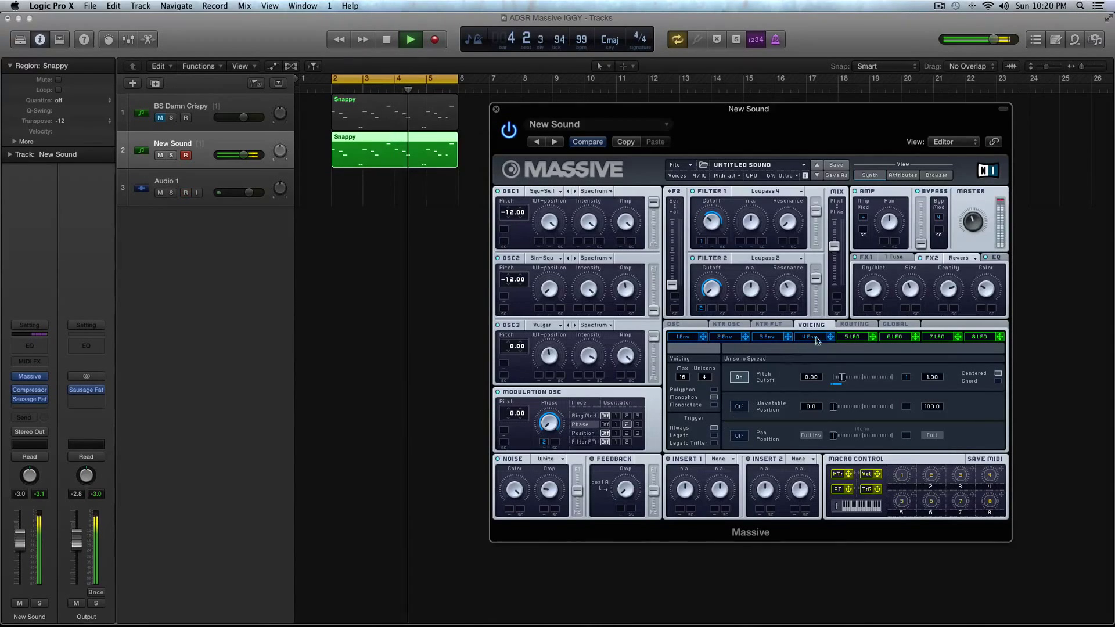
pyautogui.press('space')
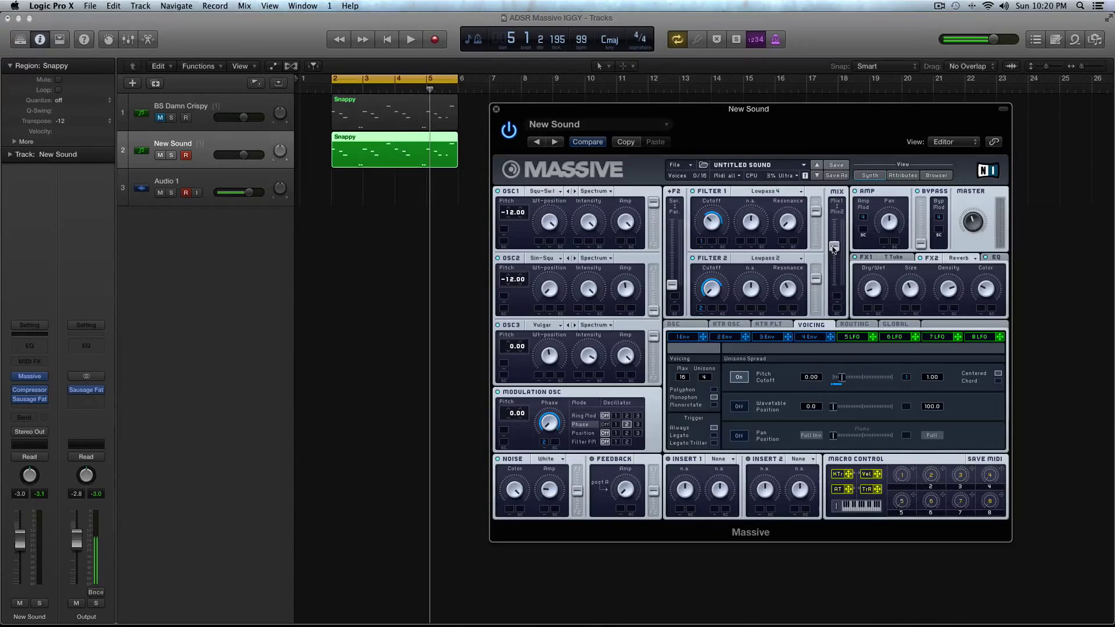
# Step: Load the frequency shifter in Insert 1 and assign macro 1, named Sub, to its dry/wet amount
pyautogui.click(719, 462)
pyautogui.click(749, 495)
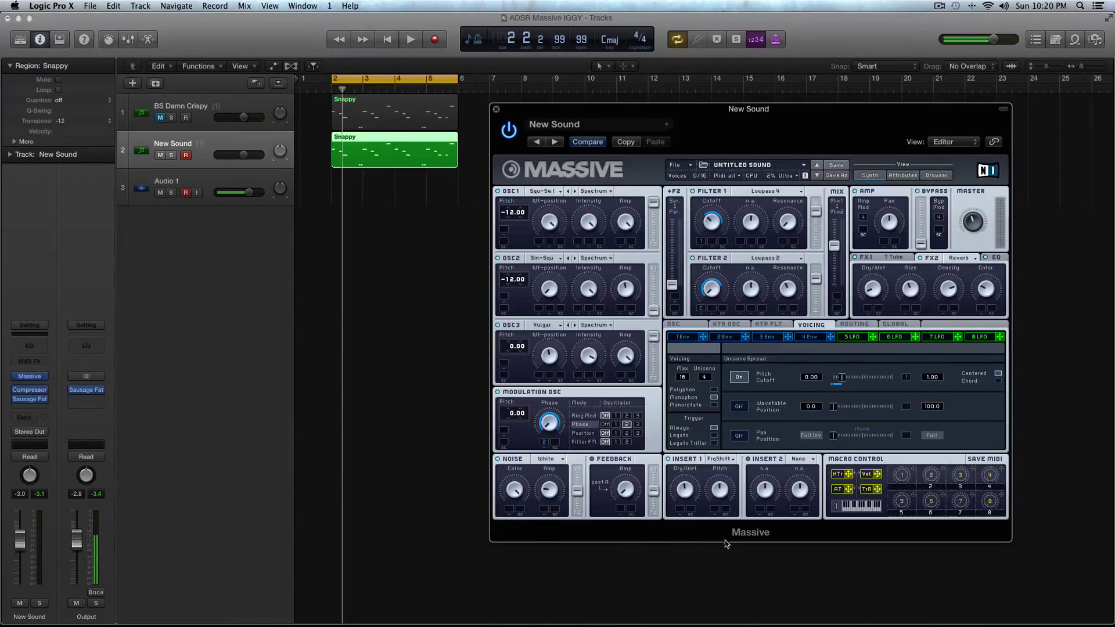
pyautogui.moveTo(914, 471); pyautogui.dragTo(685, 512)
# Step: Fine-tune the EQ's low shelf while auditioning the pattern
pyautogui.press('space')
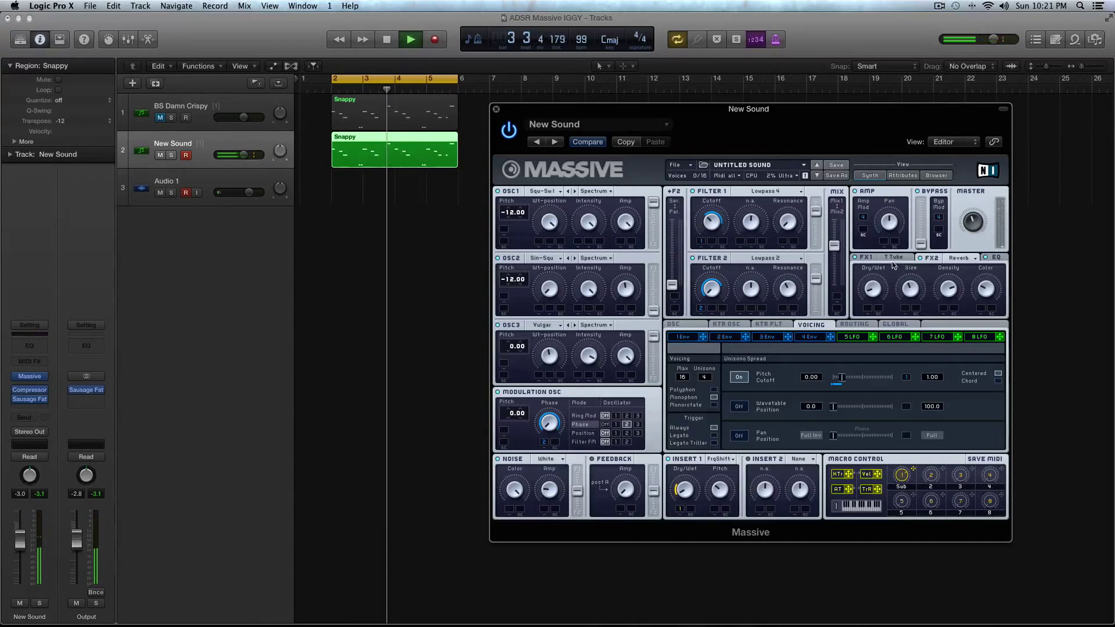
pyautogui.click(995, 258)
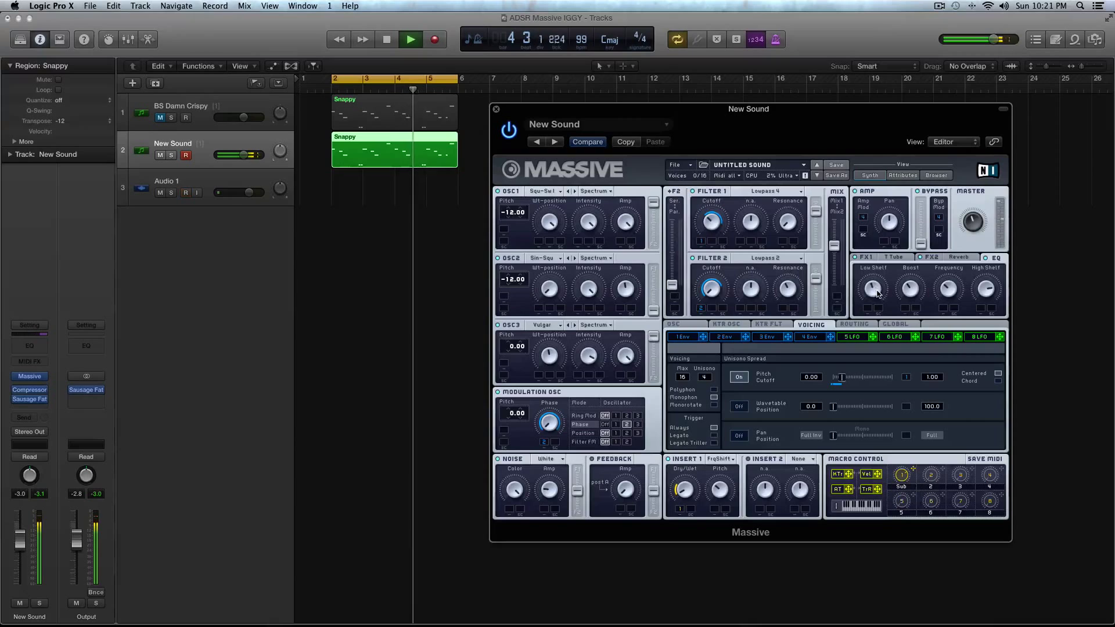
pyautogui.press('space')
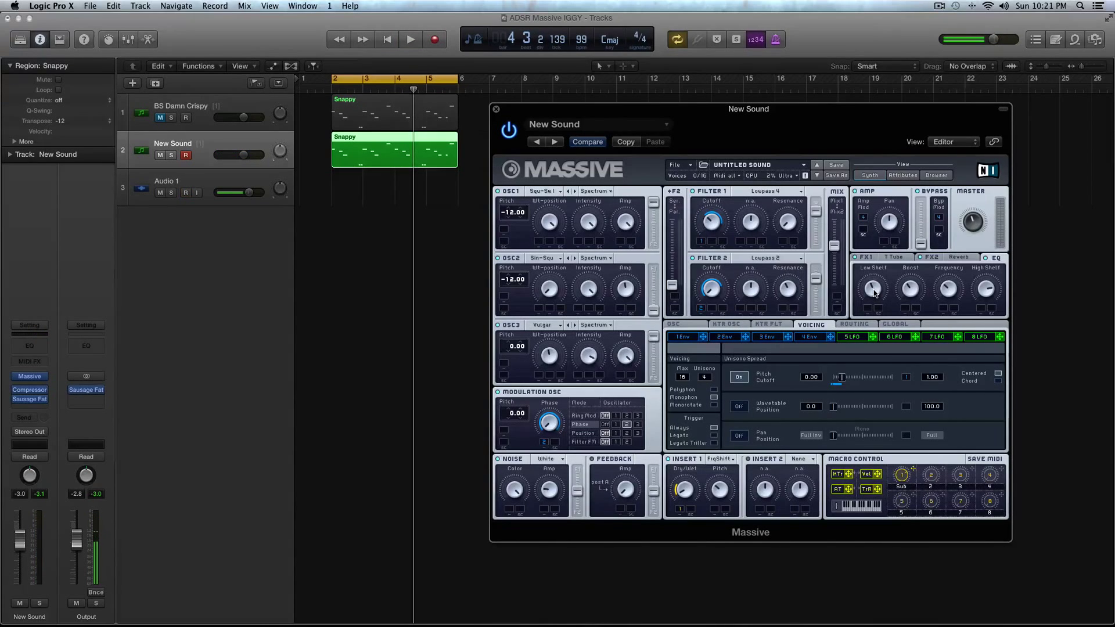
# Step: Raise the EQ's low shelf slightly while auditioning the pattern
pyautogui.press('space')
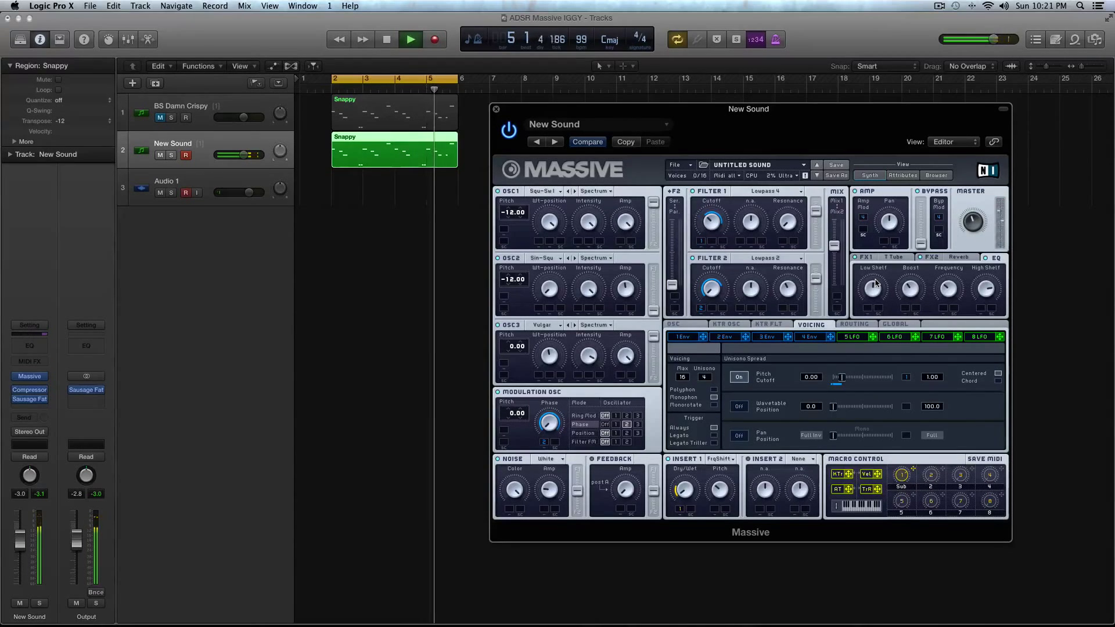
pyautogui.press('space')
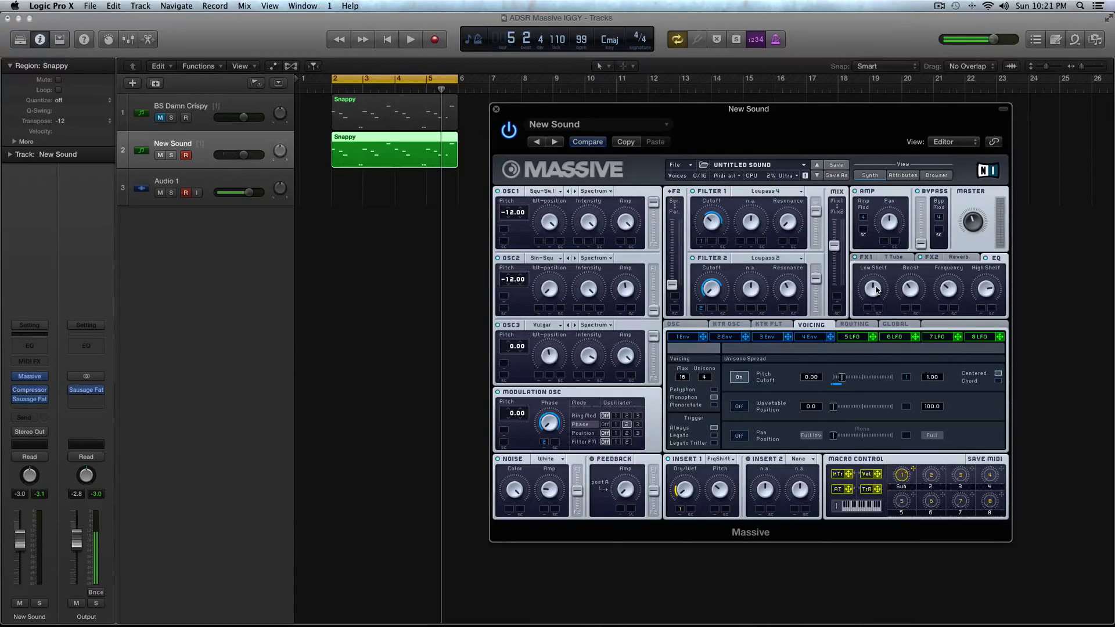
# Step: Shift the filter mix fader slightly toward Mix1 and adjust Filter 1's cutoff while auditioning the pattern
pyautogui.press('space')
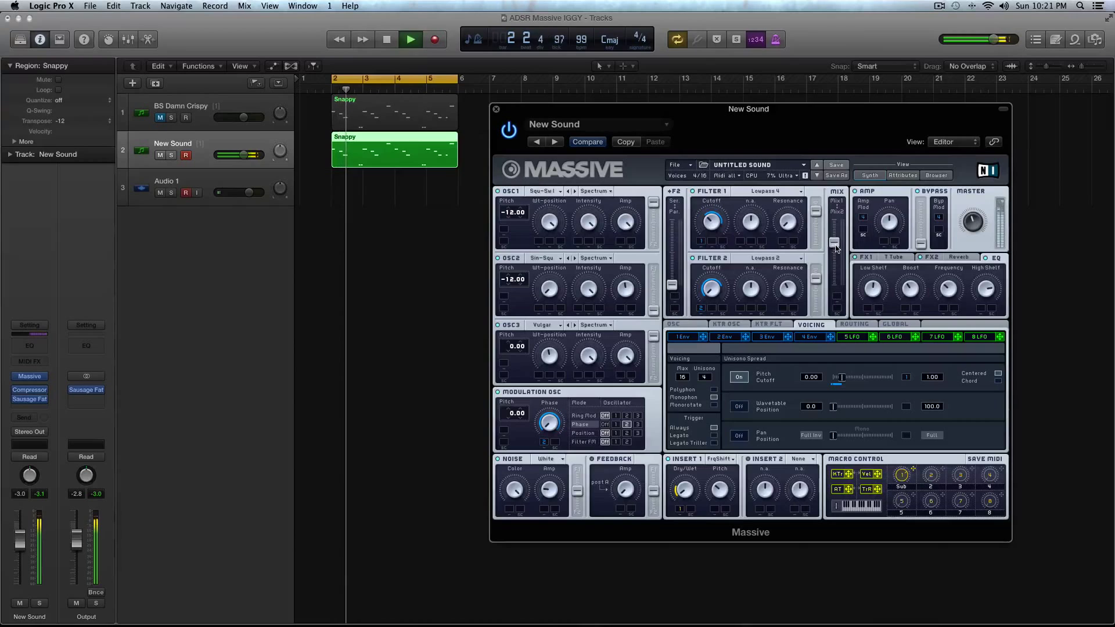
pyautogui.press('space')
pyautogui.moveTo(837, 250)
pyautogui.mouseDown()
pyautogui.moveTo(844, 298)
pyautogui.moveTo(841, 246)
pyautogui.mouseUp()
pyautogui.press('space')
pyautogui.press('space')
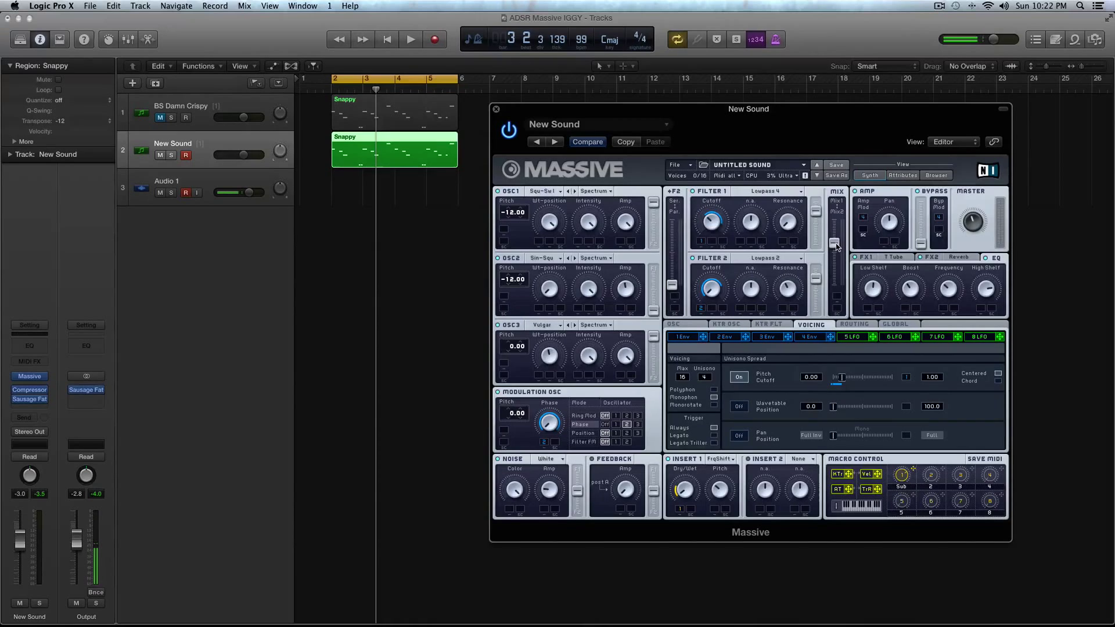
pyautogui.press('space')
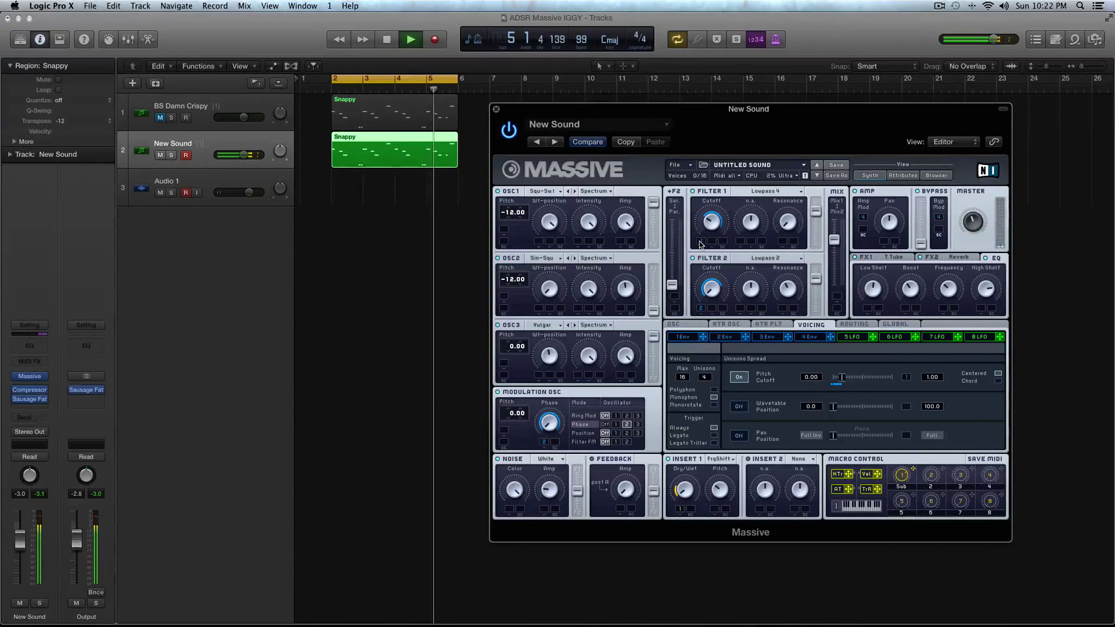
pyautogui.press('space')
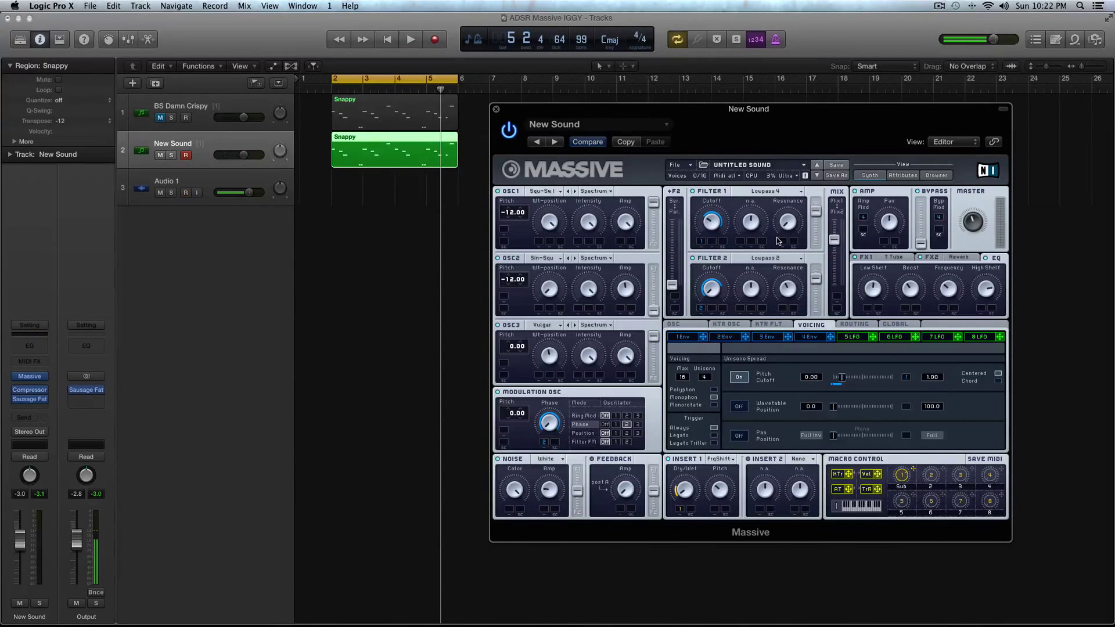